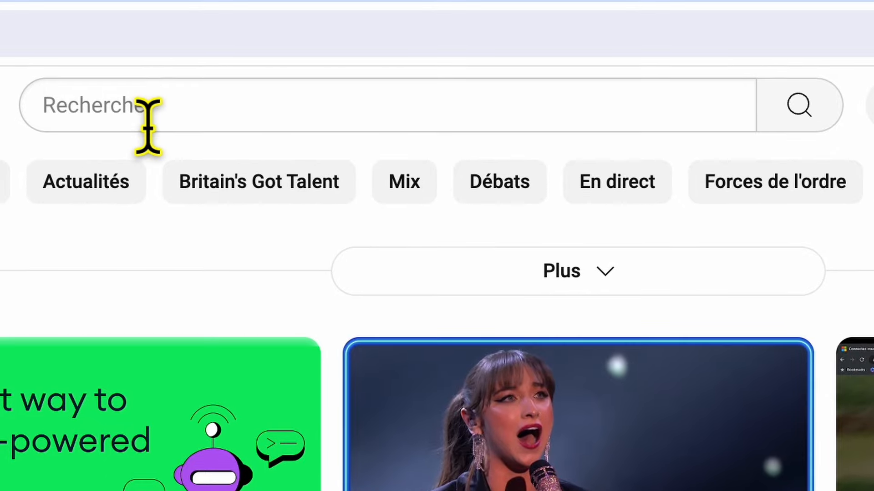
Step: Search YouTube for "crypto" and filter the results to show only channels (Chaîne)
click(172, 121)
text(crypto)
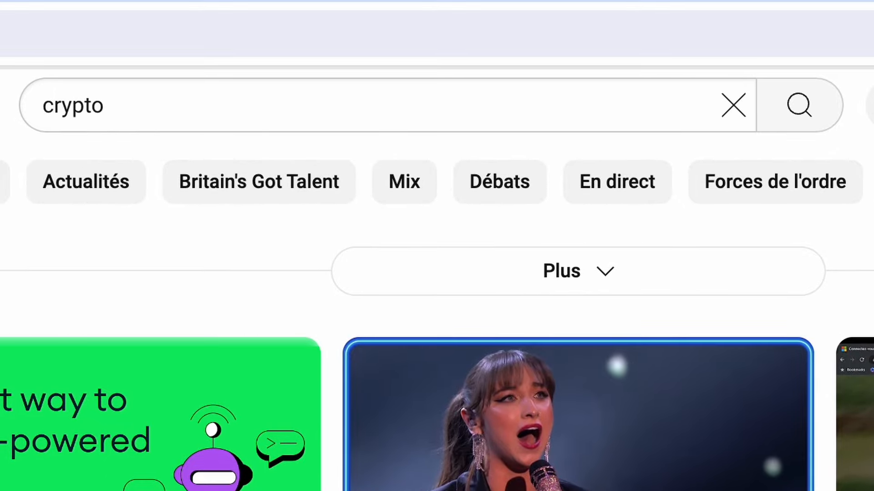
key(Return)
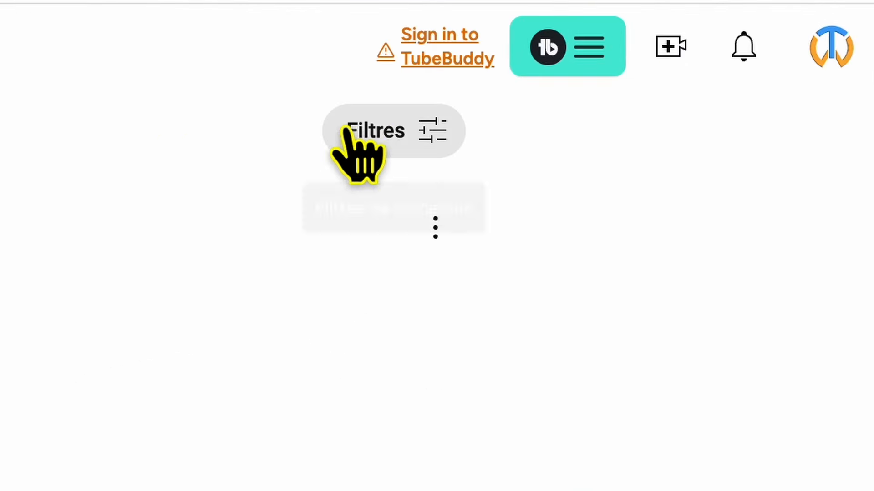
click(358, 132)
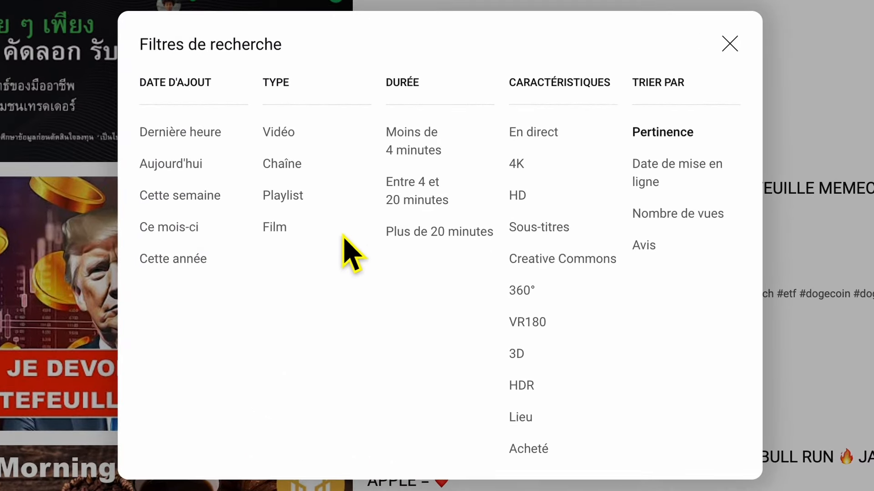
click(286, 165)
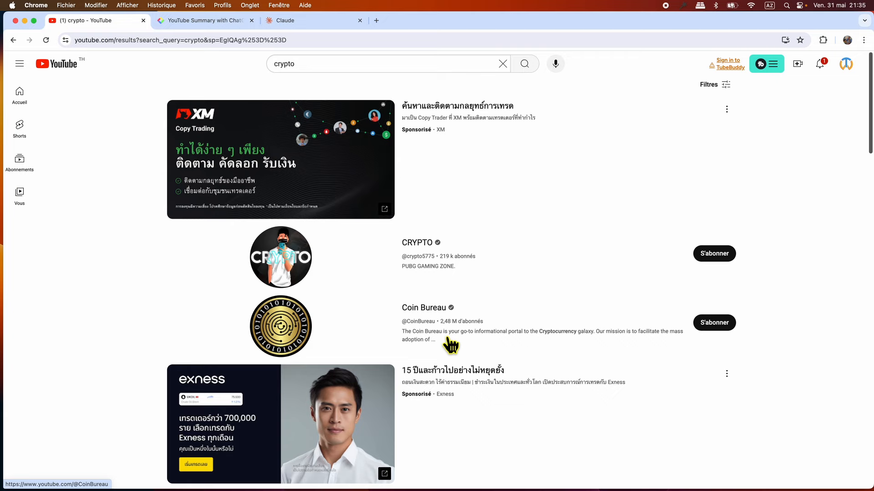
Step: Open the Whiteboard Crypto channel from the results and show its list of videos
scroll(449, 346, down, 7)
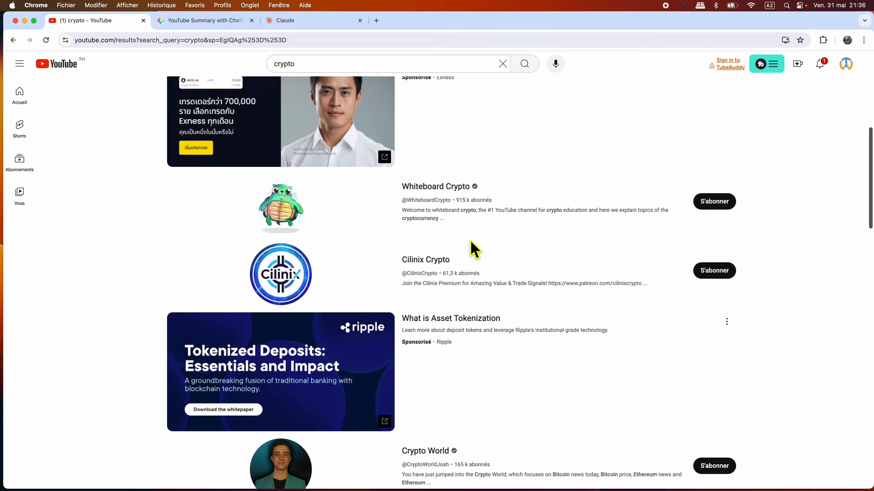
click(450, 191)
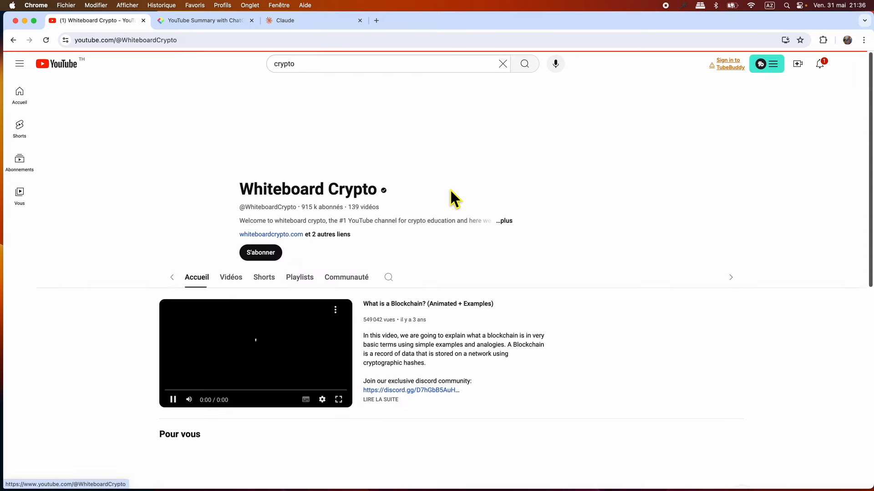
click(206, 277)
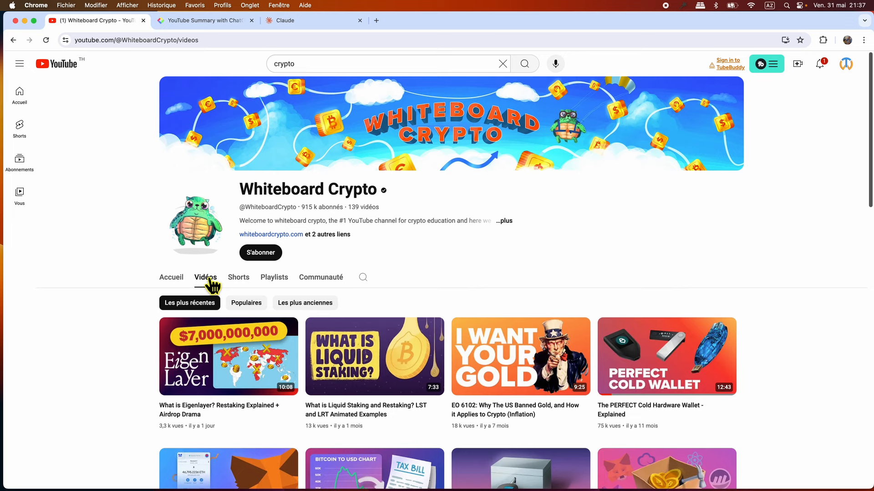
Step: Open the video "The PERFECT Cold Hardware Wallet - Explained", skip the advertisement and pause playback
scroll(295, 309, down, 5)
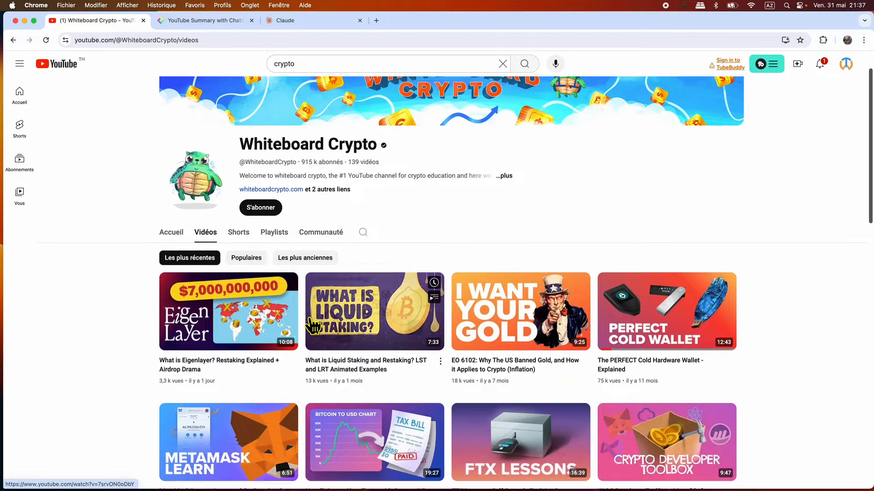
scroll(322, 315, down, 2)
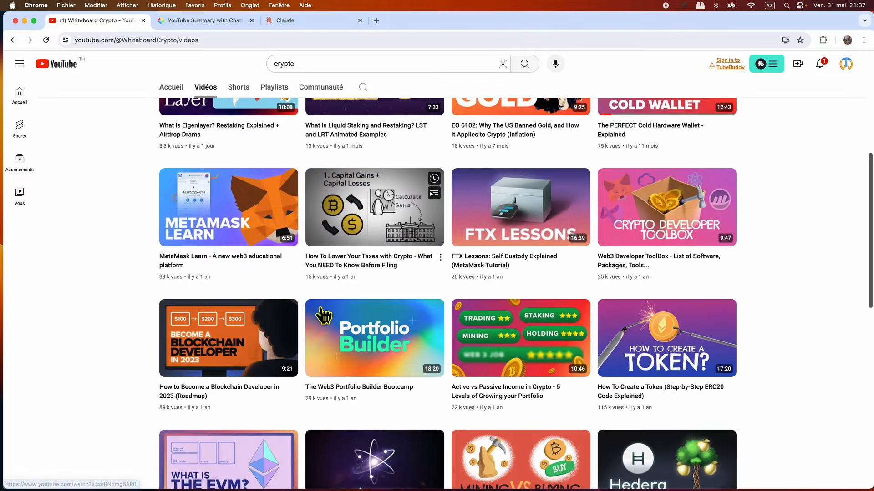
scroll(323, 317, up, 2)
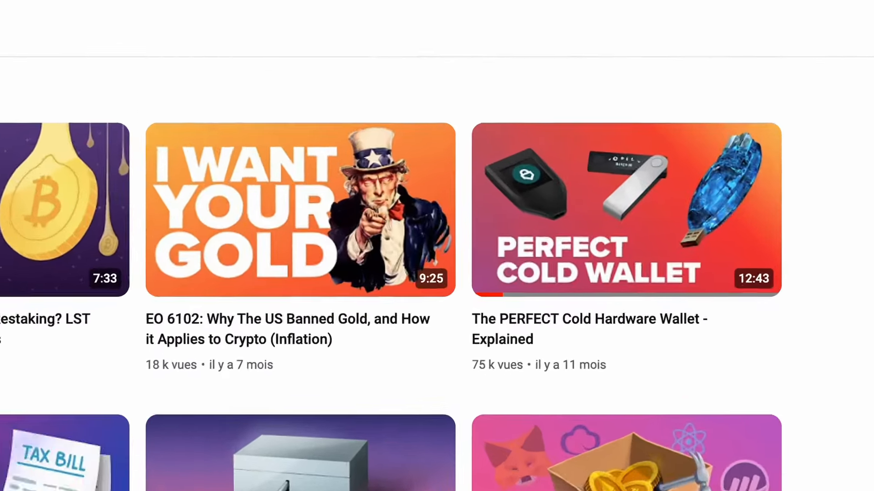
mouse_move(657, 171)
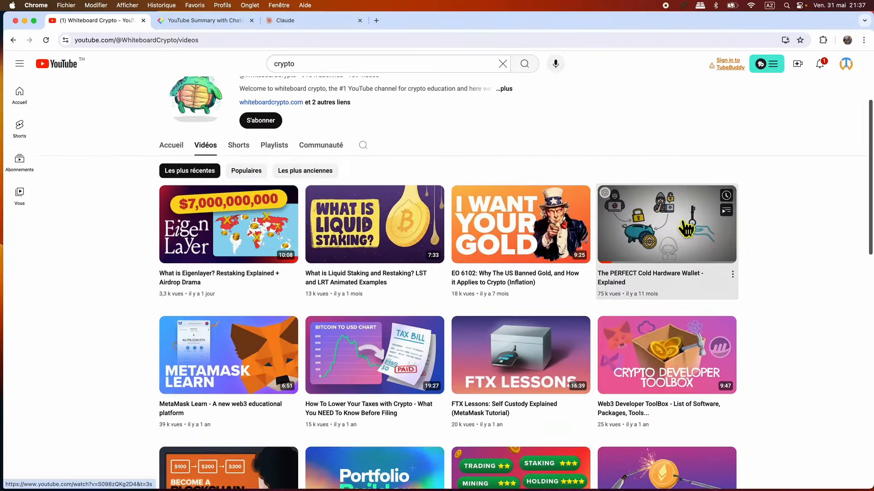
click(531, 211)
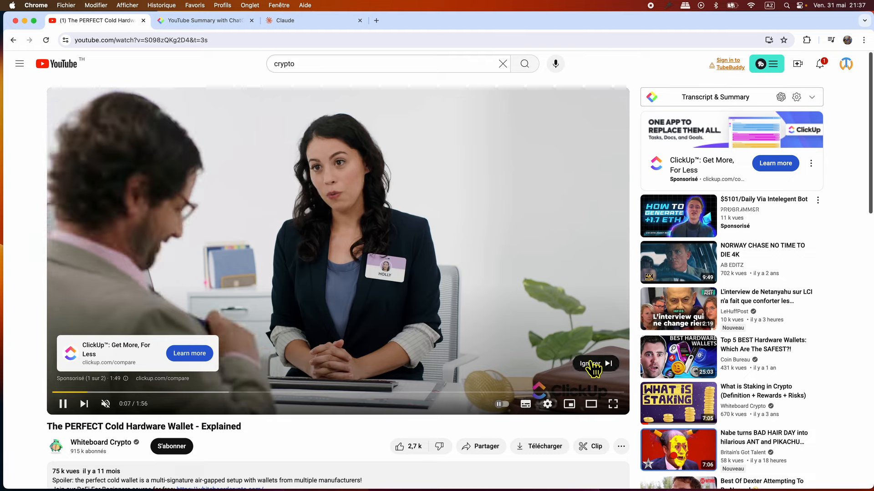
click(589, 363)
click(64, 404)
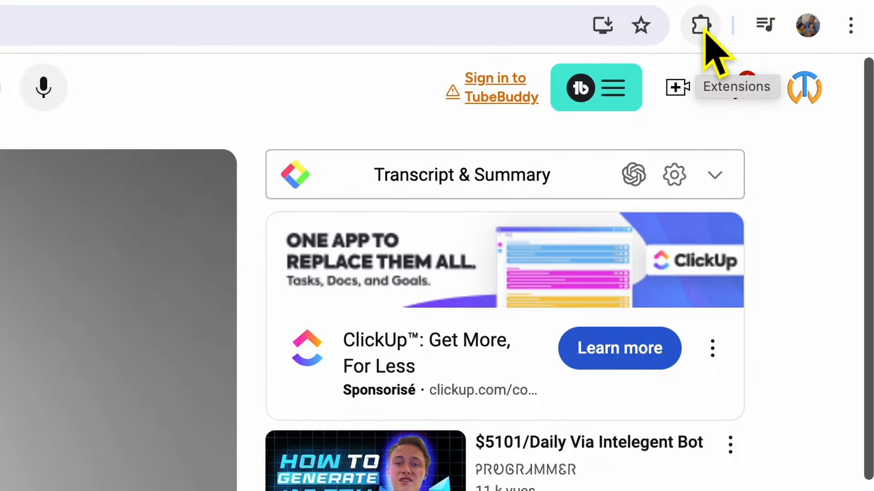
Step: Select Claude as the AI model in the YouTube Summary with ChatGPT & Claude extension settings and return to the video
click(703, 27)
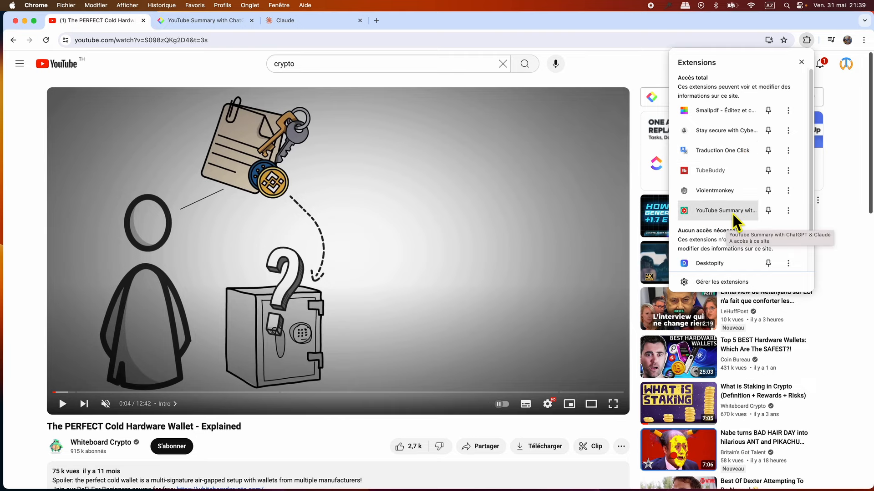
click(731, 212)
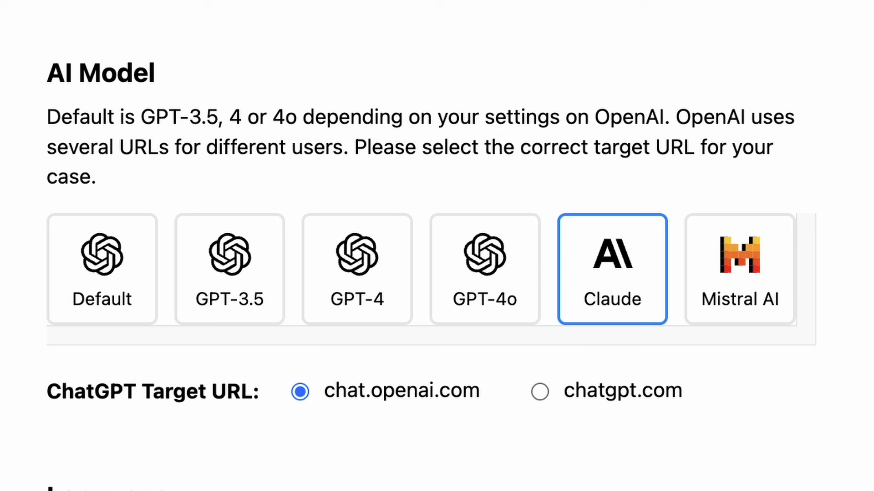
click(72, 287)
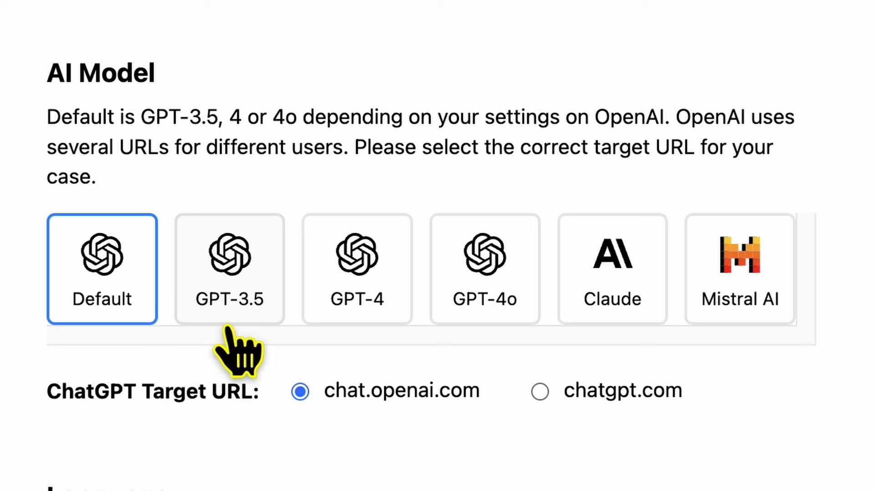
click(612, 271)
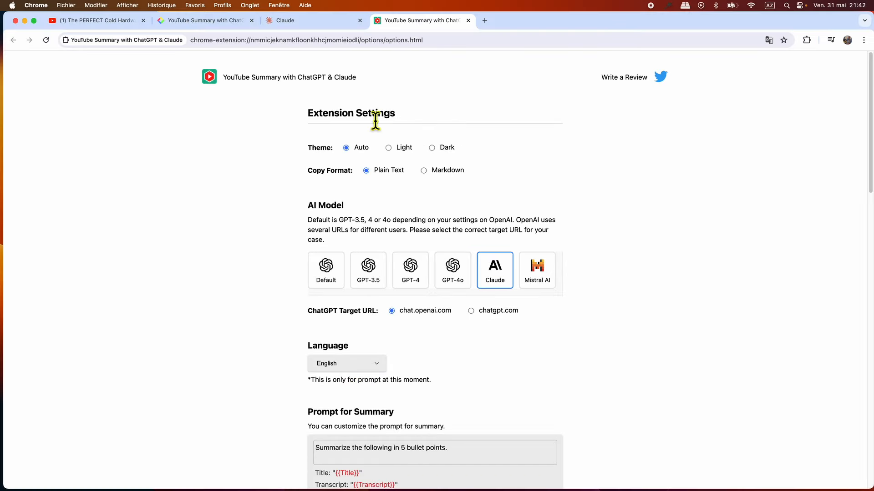
click(124, 20)
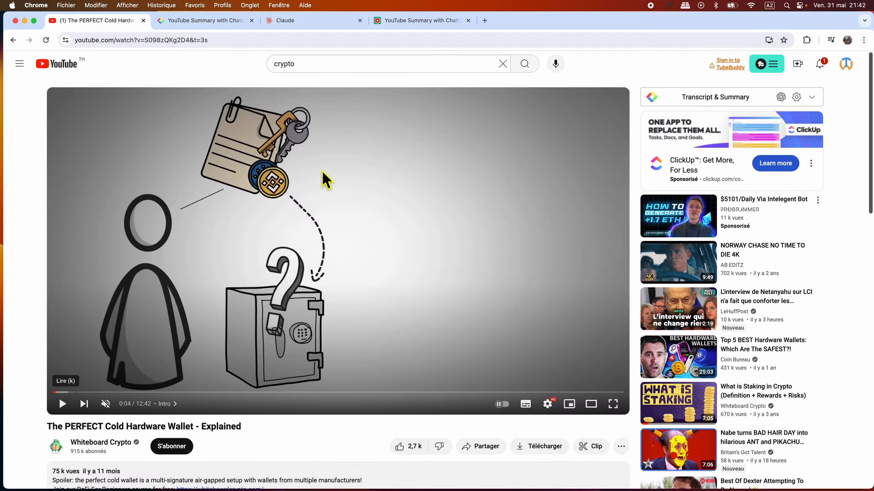
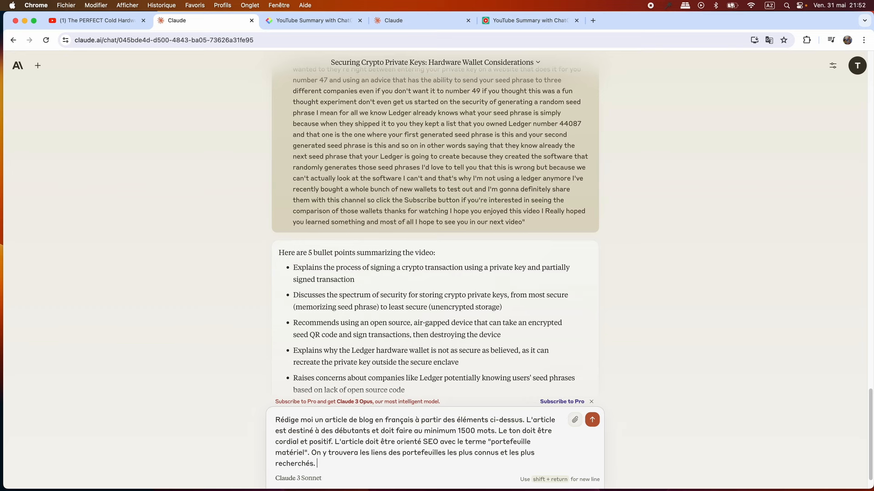
Step: Send the prompt for a French beginners' blog article of at least 1500 words, and ask "Combien de mots cet article ?"
click(592, 420)
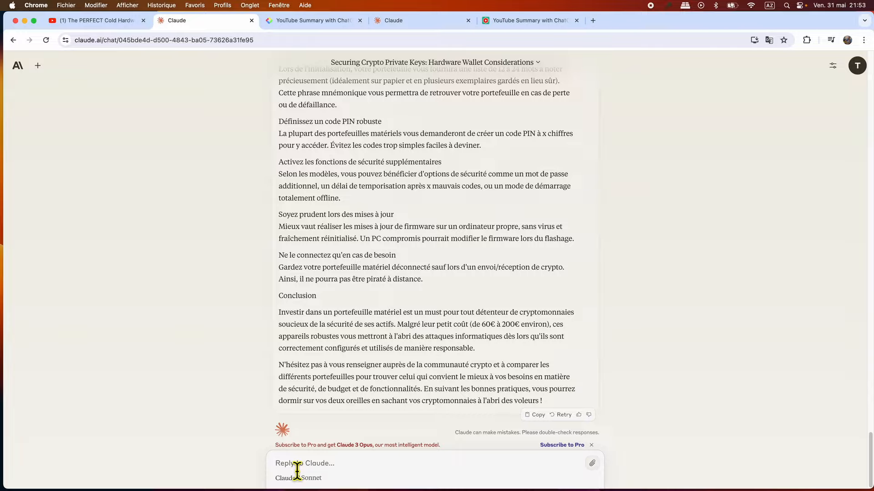
text(Combien de mots cet article ?)
key(Return)
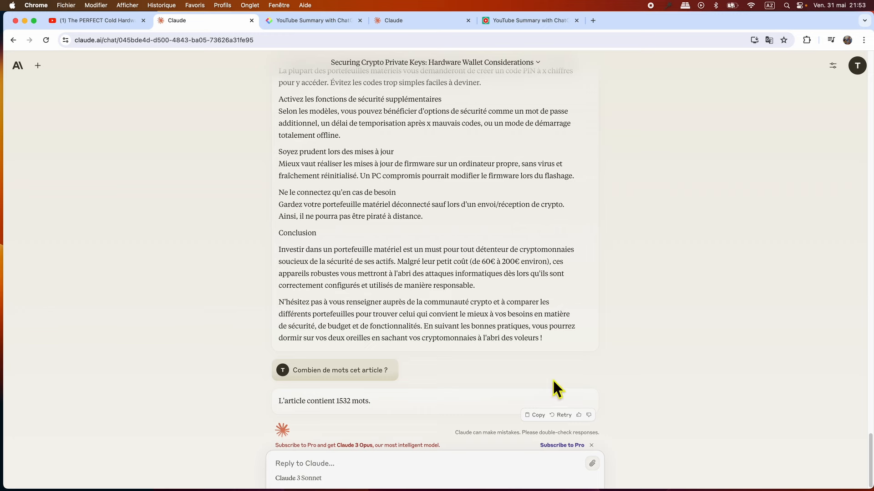
Step: Switch to TextEdit with the generated article pasted into an untitled document and enlarge the document window
mouse_move(538, 355)
key(super+Tab)
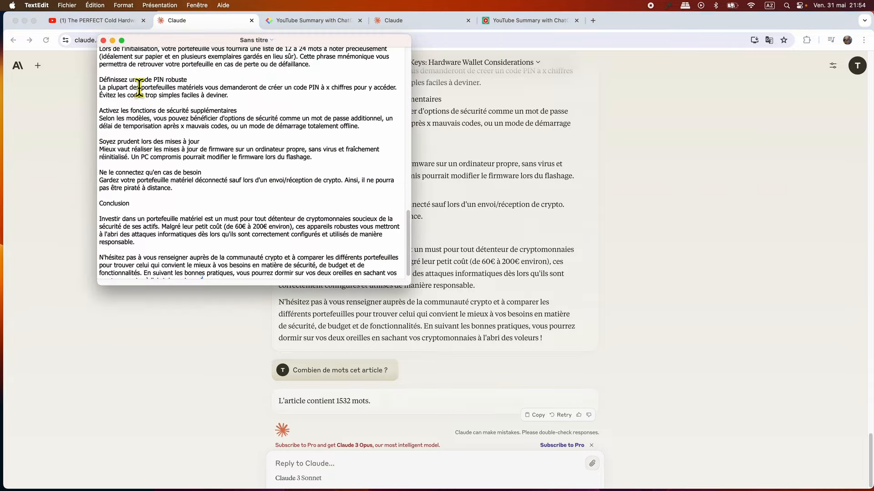
drag(425, 306, 558, 481)
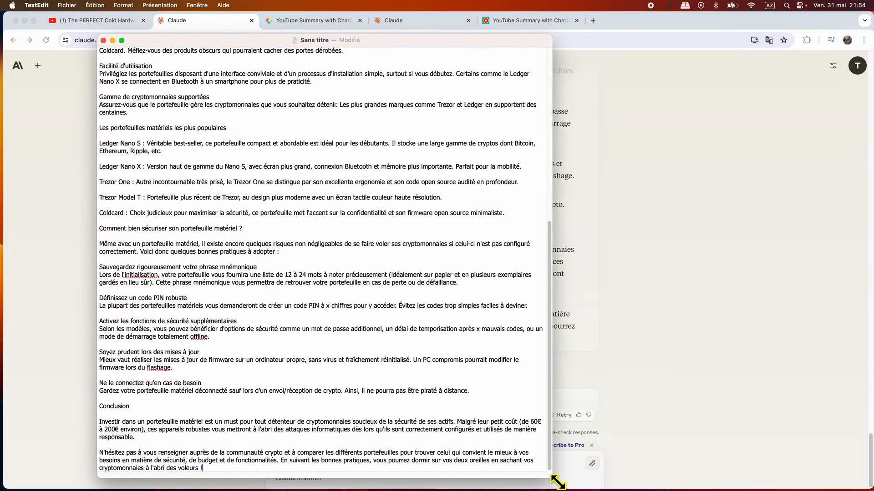
Step: Read through the hardware wallet article in the text document, from its title to the section on securing the wallet
scroll(254, 258, up, 5)
scroll(255, 264, up, 5)
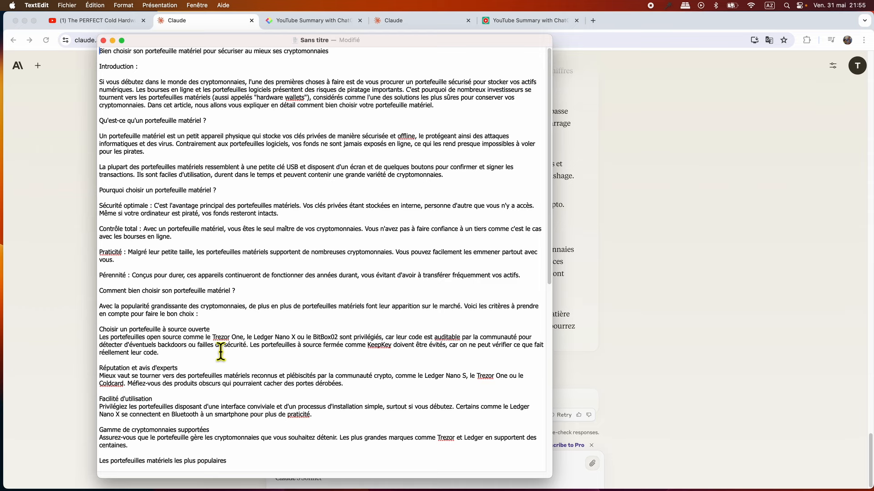
scroll(259, 407, down, 1)
scroll(260, 407, down, 2)
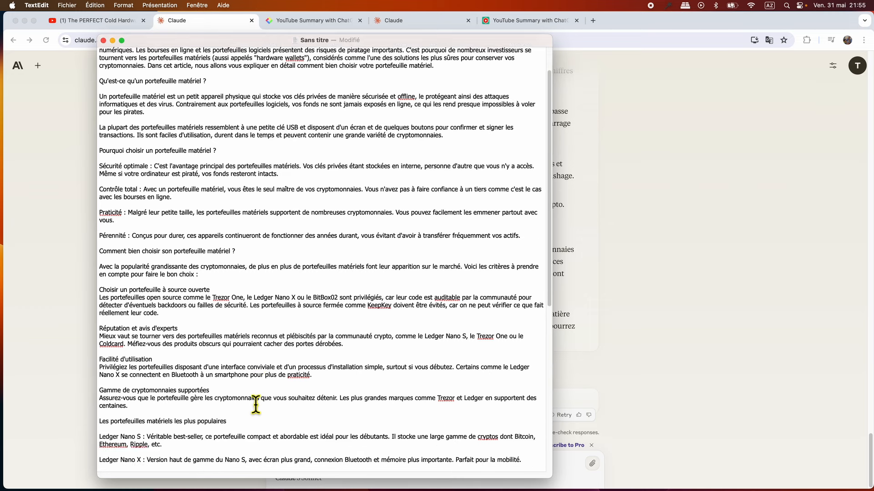
scroll(256, 404, down, 8)
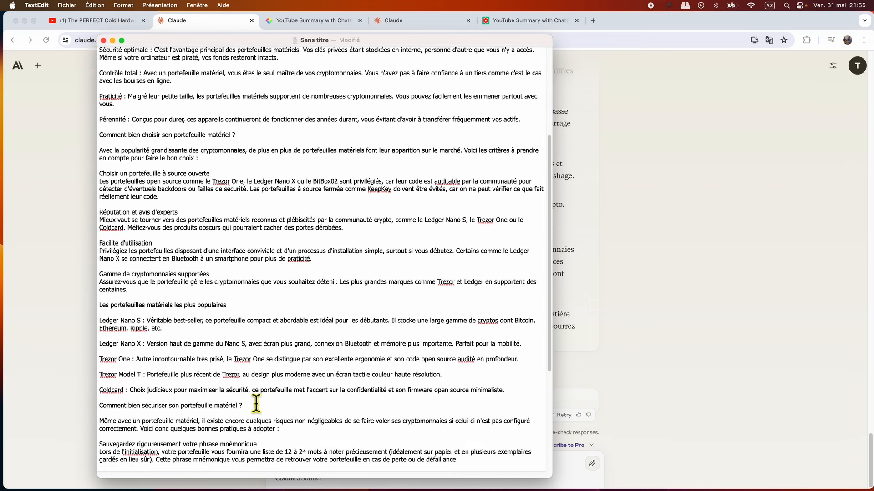
scroll(256, 404, down, 4)
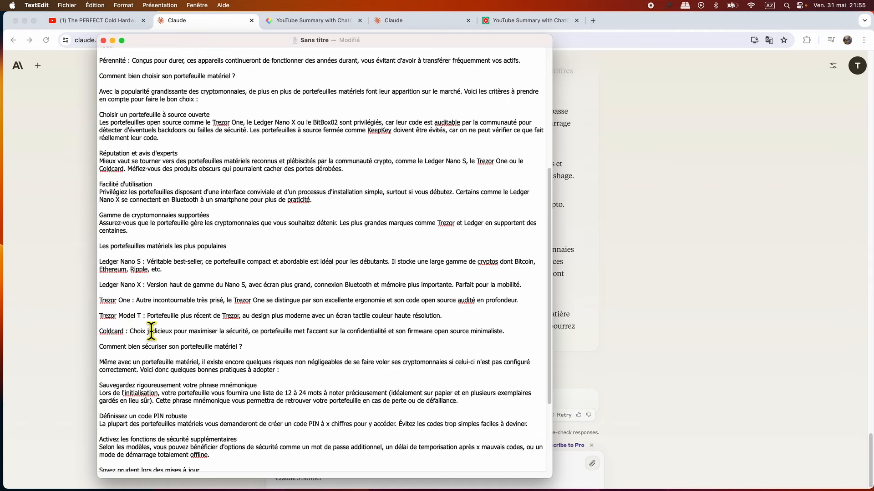
Step: Return to Claude and request, in French, a beginner-oriented FAQ covering the questions most often asked in search engines
click(713, 362)
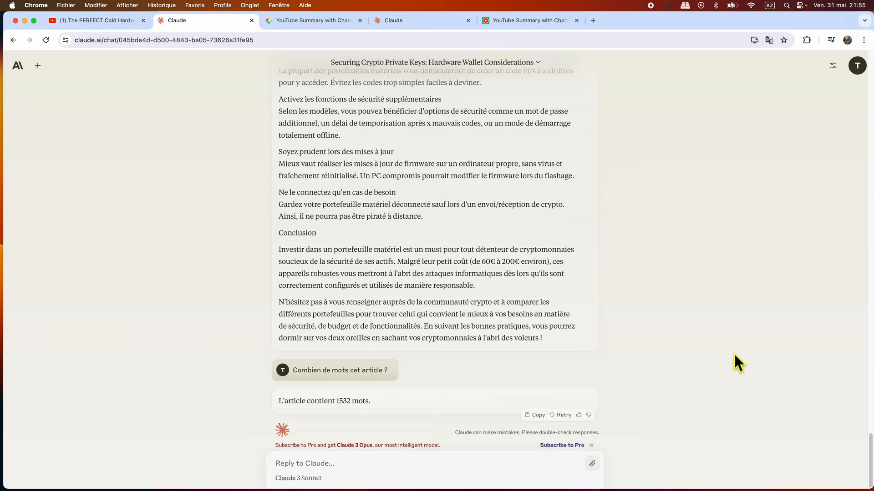
click(307, 468)
text(Rédige moi une foire aux questions, toujours orientée pour les débutants, et qui reprend les questions les plus souvent posées dans les moteurs de recherche)
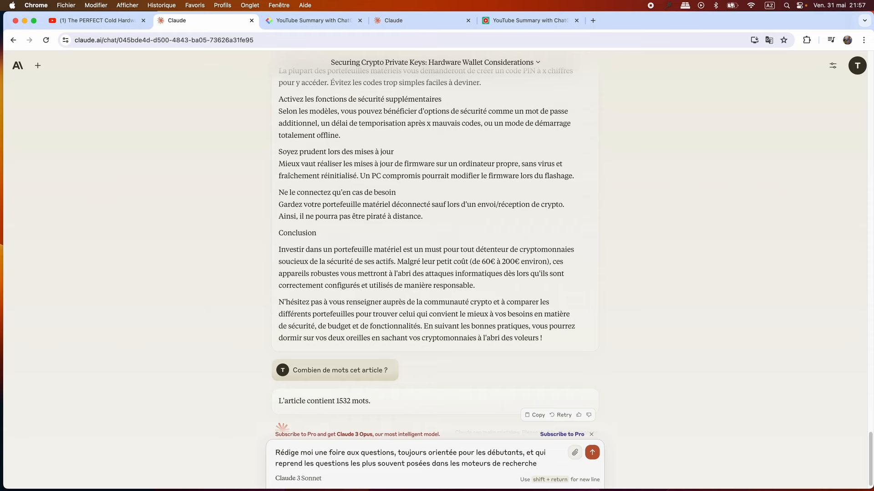
click(592, 452)
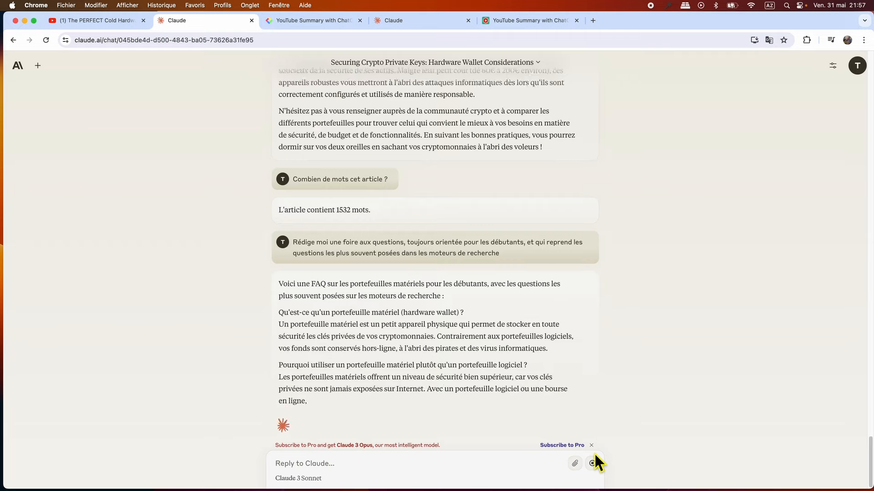
Step: Review the generated FAQ and ask Claude "Combien de mots dans cette foire aux questions"
scroll(463, 265, up, 5)
scroll(463, 266, up, 3)
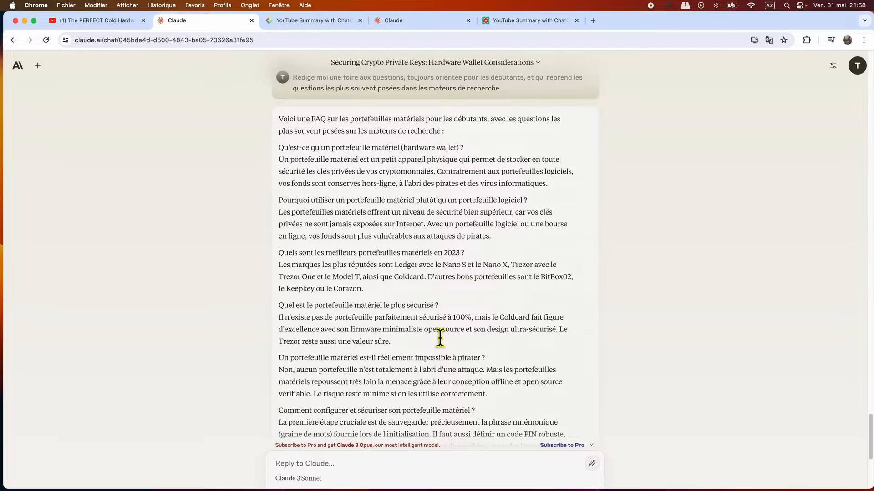
scroll(451, 314, down, 10)
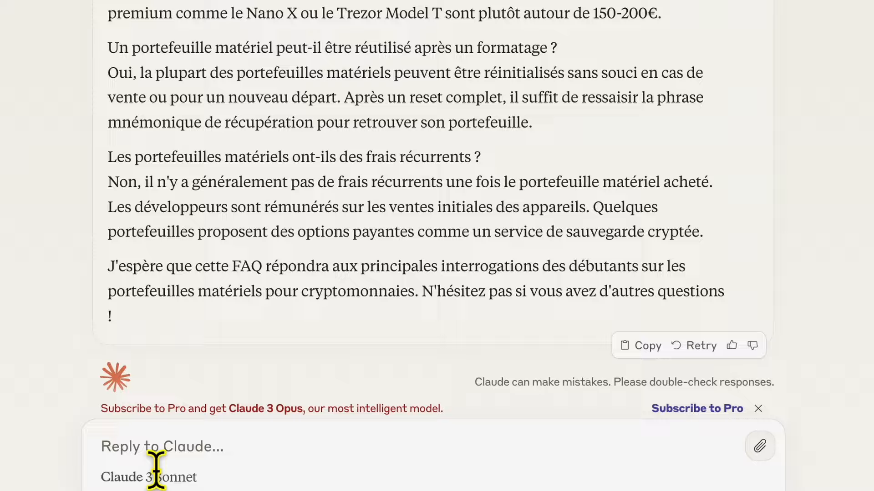
click(142, 462)
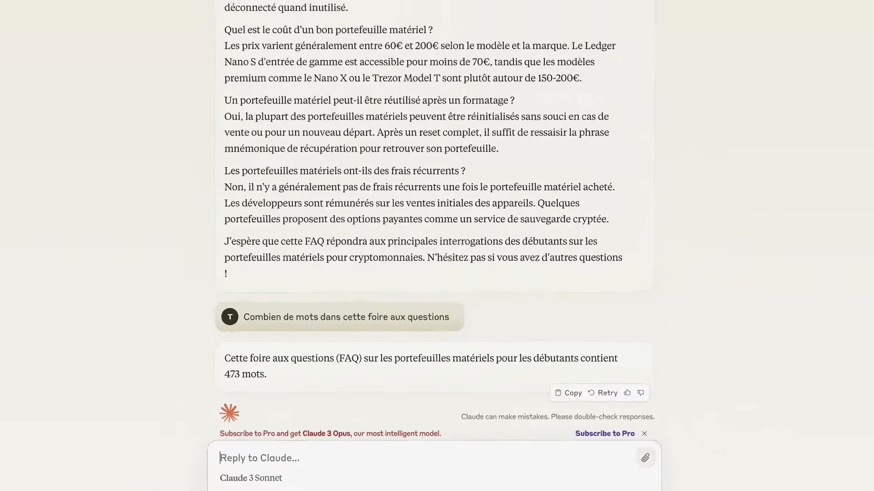
Step: Switch to TextEdit and paste the FAQ below the article, under a dashed separator line
mouse_move(572, 292)
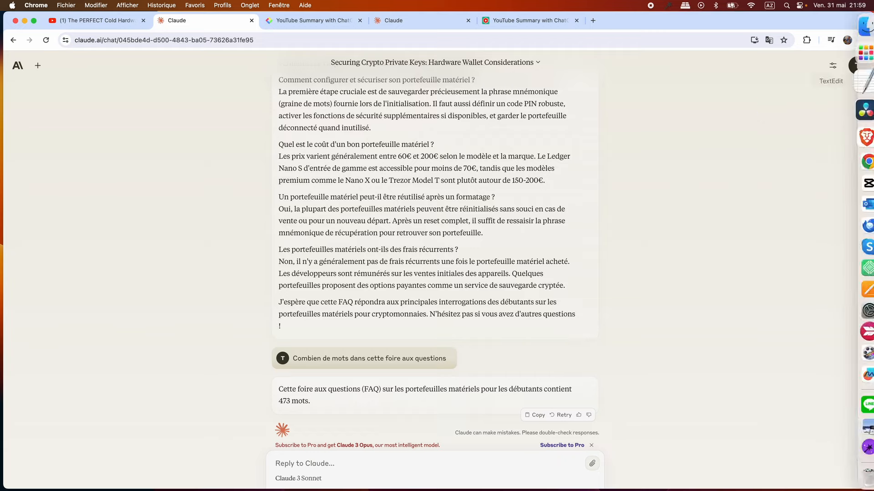
click(866, 81)
right_click(108, 465)
click(120, 412)
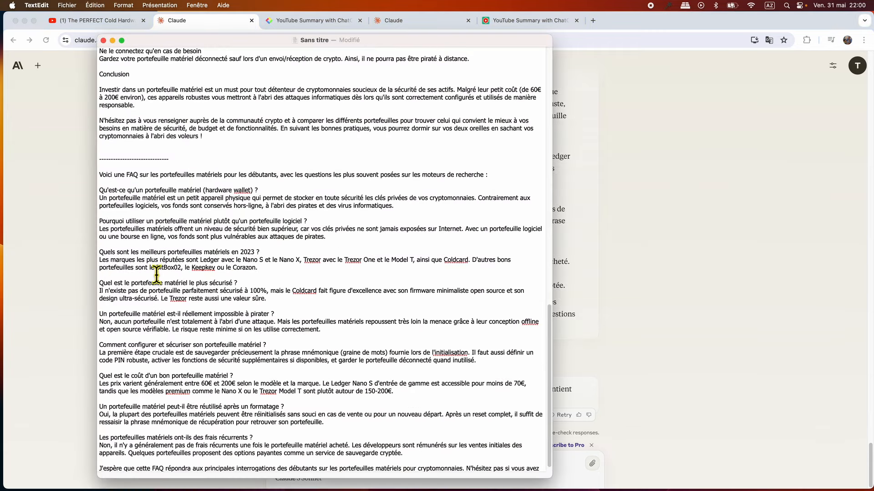
Step: Delete the introductory sentence above the first FAQ question in the text document
drag(493, 186, 105, 186)
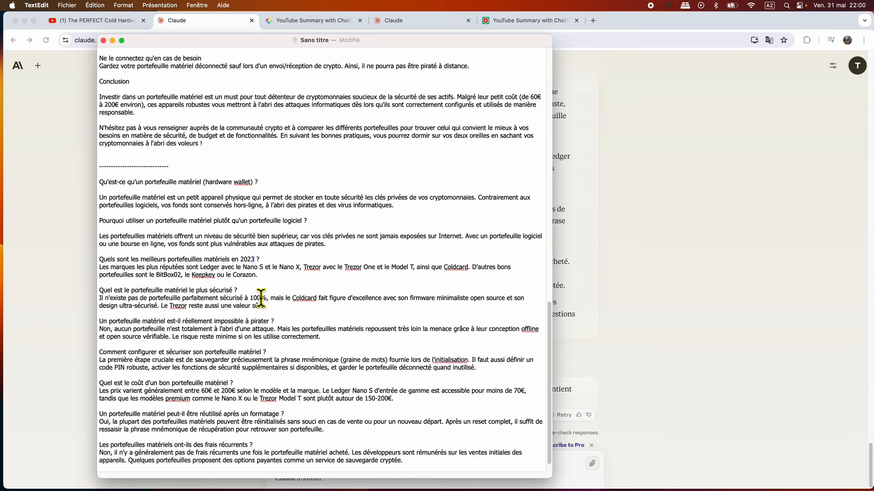
key(BackSpace)
Step: Switch to the Elementor page in Chrome and review the published article from its header image to the FAQ
text(4906.hostingersit)
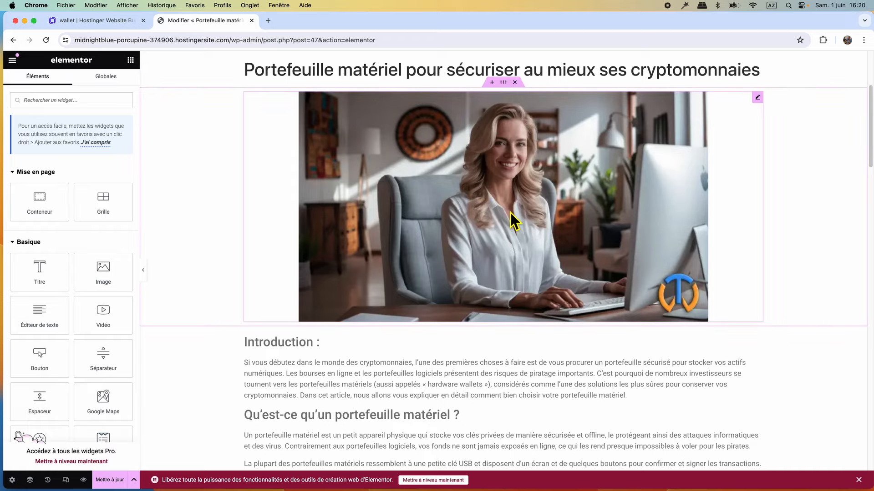
scroll(510, 225, down, 7)
scroll(458, 186, up, 3)
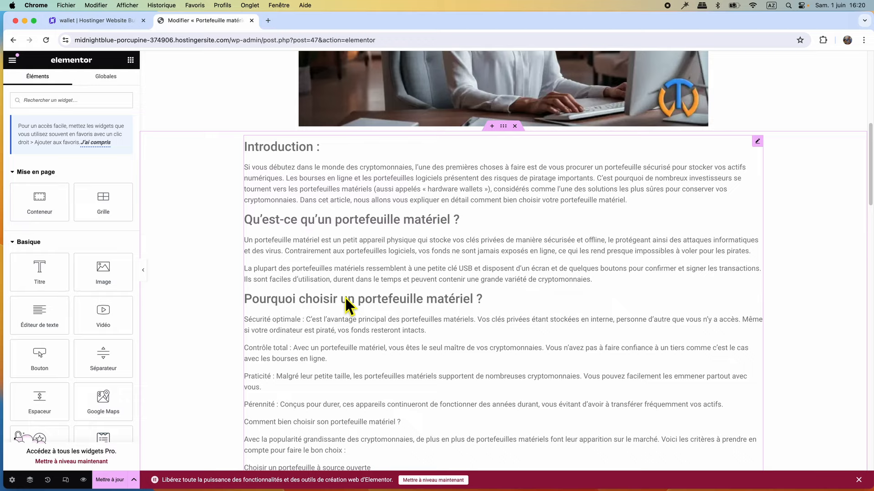
scroll(413, 346, down, 8)
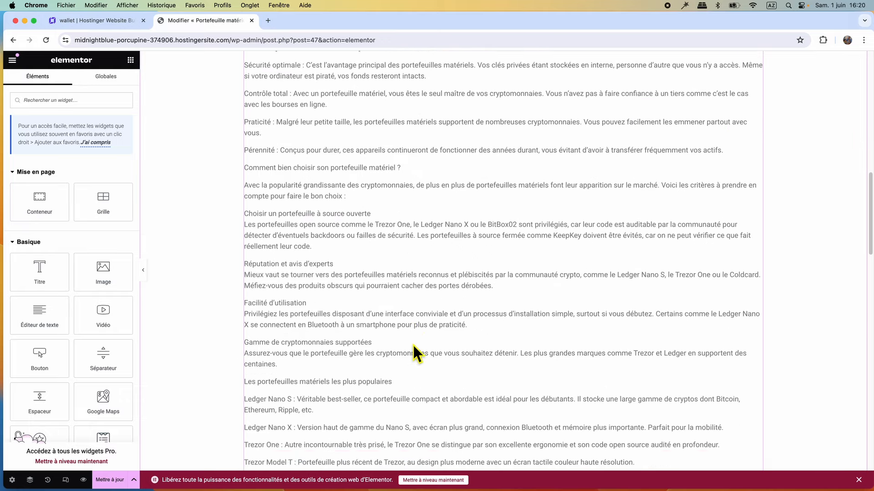
scroll(413, 347, down, 5)
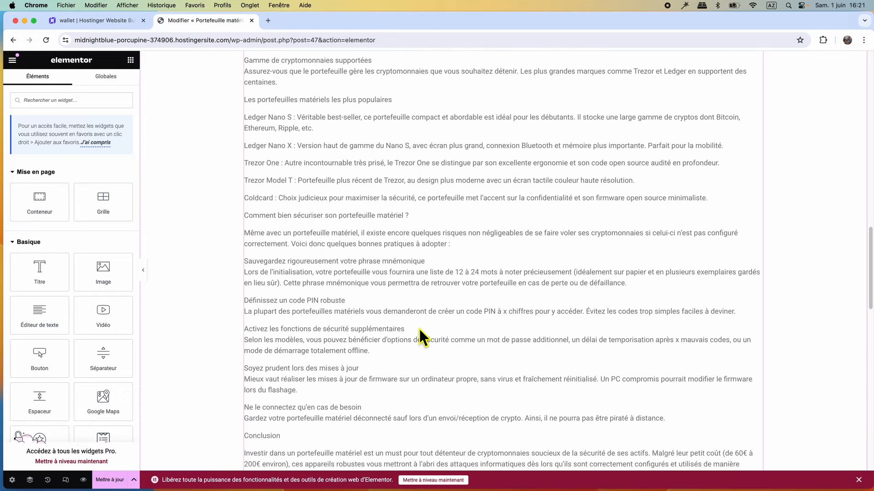
scroll(417, 326, down, 6)
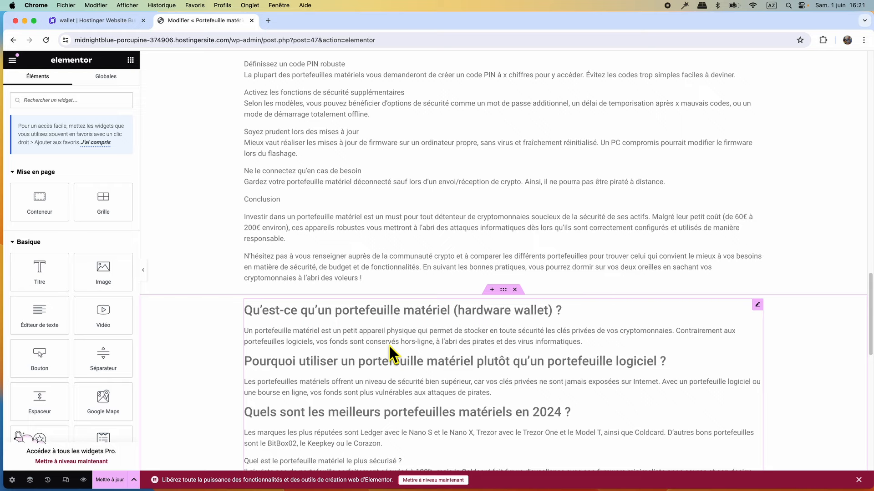
Step: Switch to the Hostinger Website Builder "wallet" page and review the same article down to its FAQ section
click(90, 20)
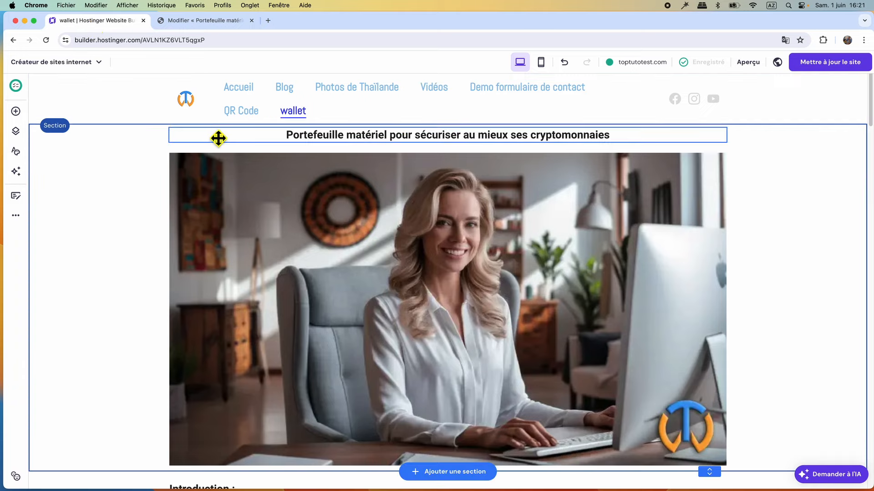
scroll(405, 314, down, 6)
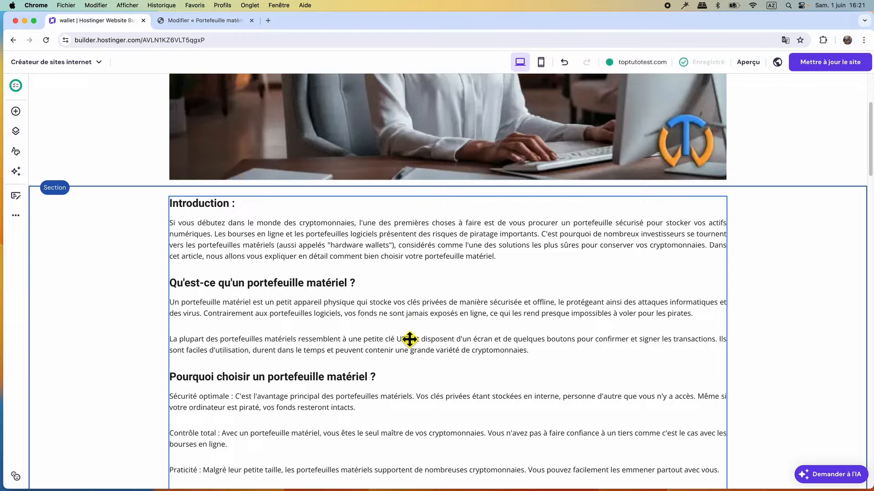
scroll(409, 340, down, 1)
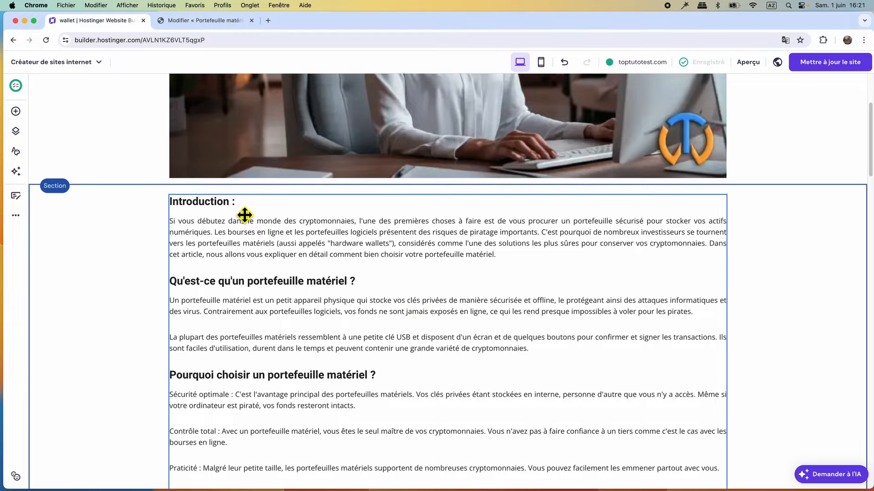
scroll(349, 327, down, 10)
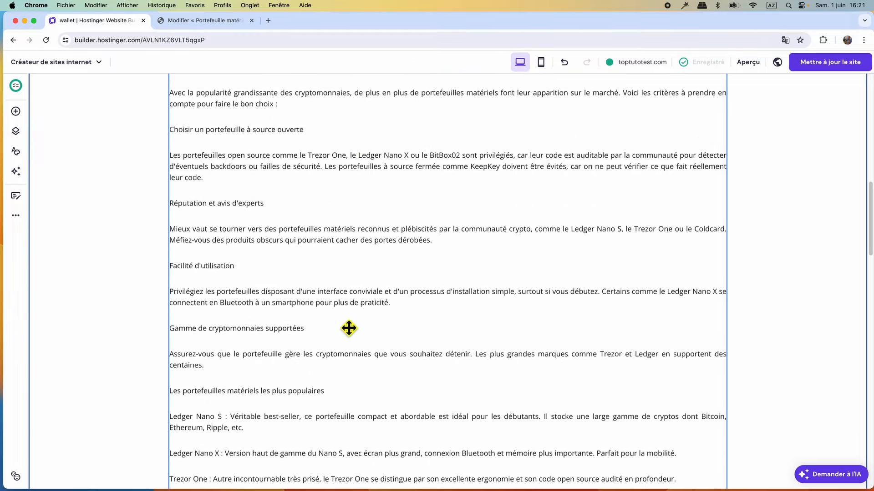
scroll(349, 328, down, 20)
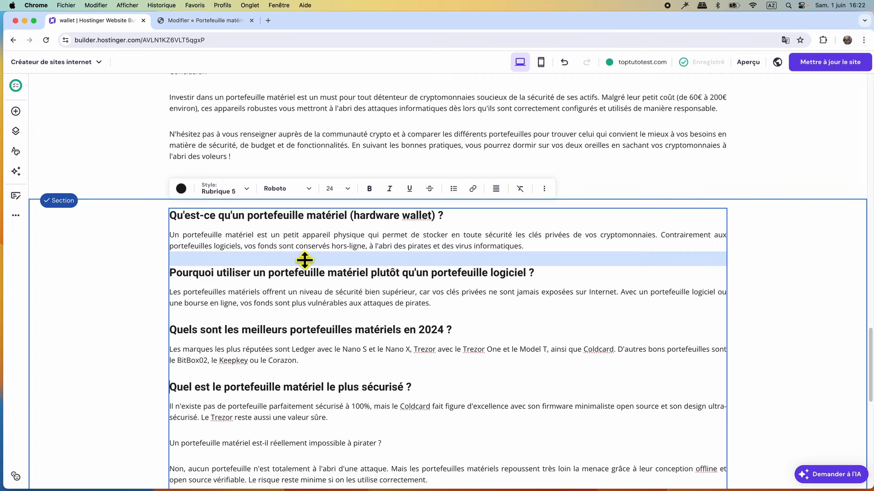
Step: Return to Elementor, add a single-column Flexbox container between the conclusion and the FAQ, and place an Image widget in it
click(203, 23)
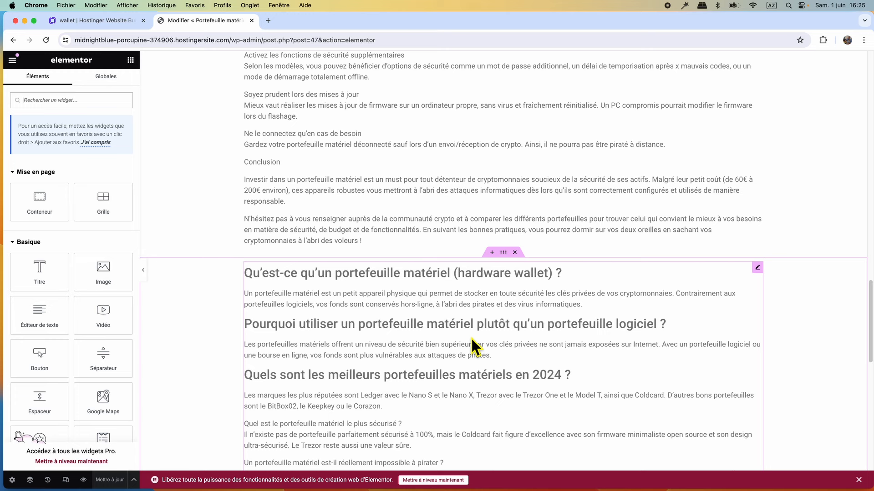
click(491, 253)
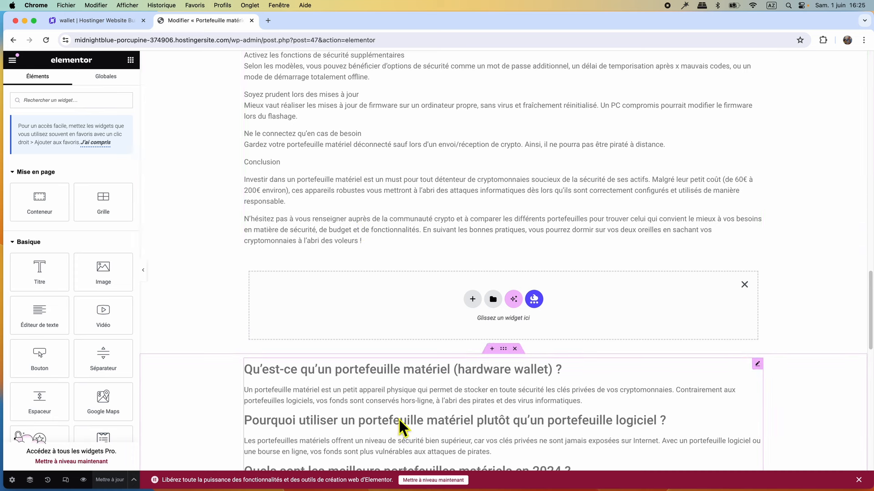
click(472, 299)
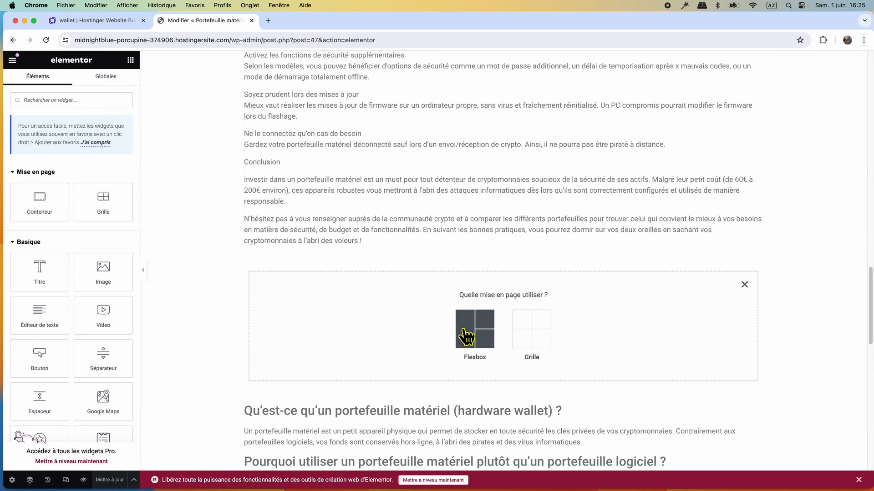
click(466, 337)
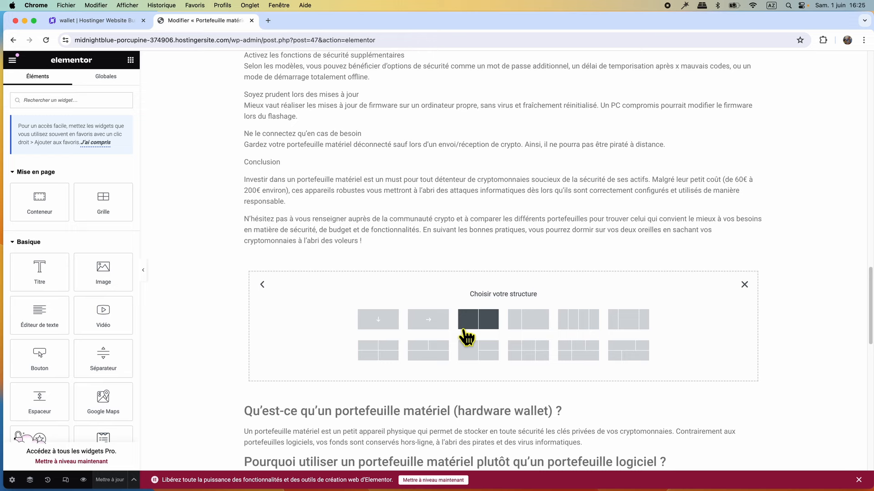
click(366, 326)
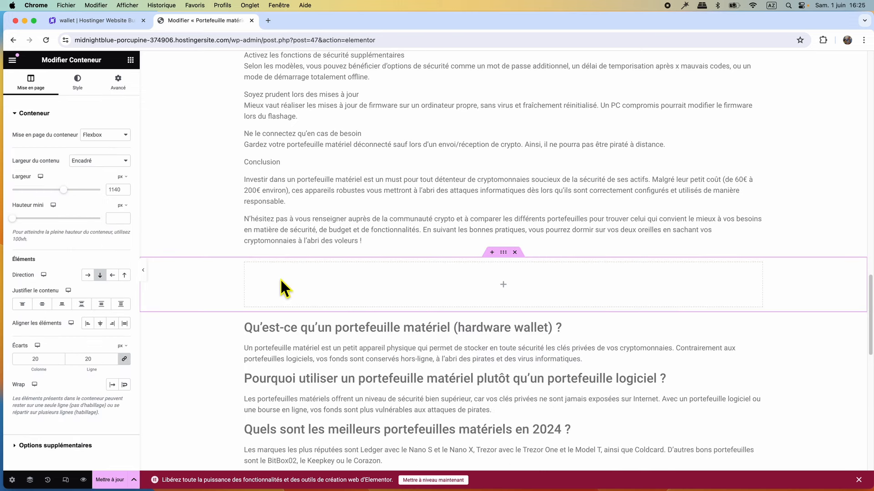
click(503, 284)
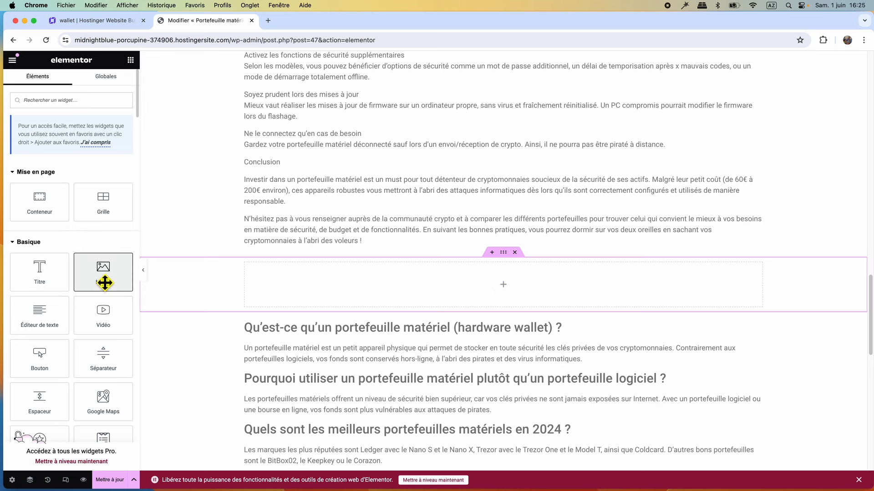
drag(105, 283, 495, 297)
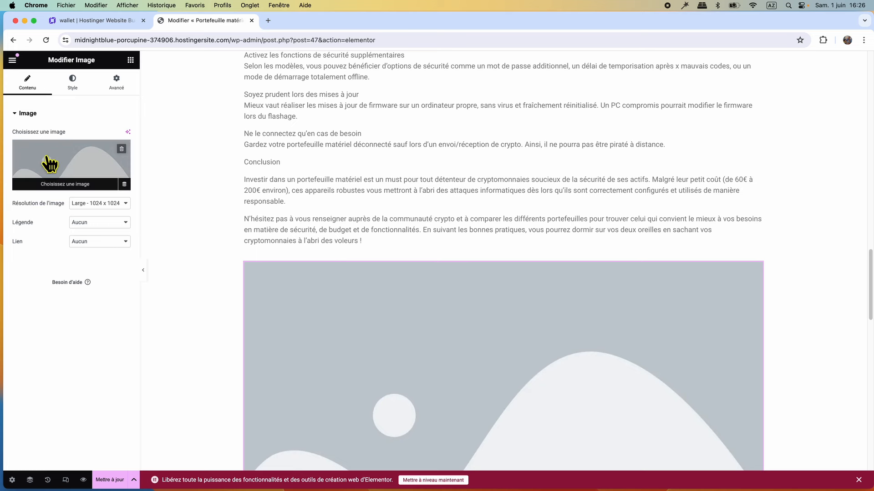
Step: Upload "ledger nanoX.webp" from the rushes3 folder to the media library for the new Image widget
click(75, 169)
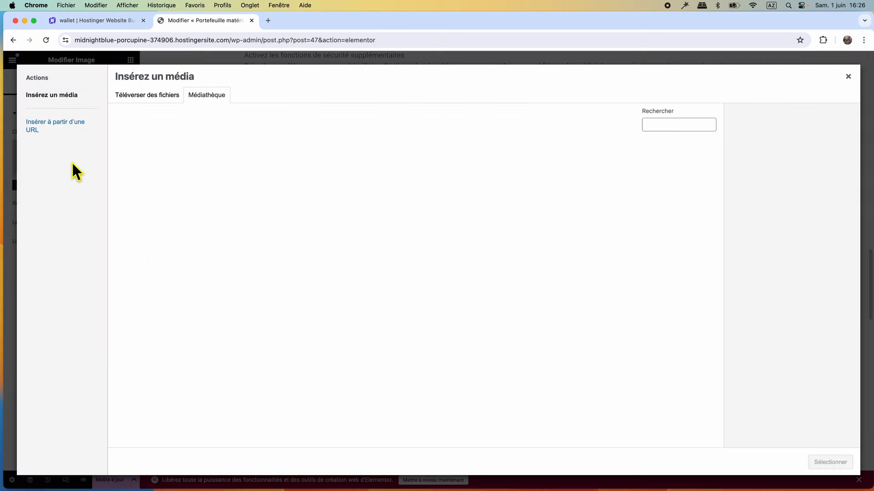
click(154, 97)
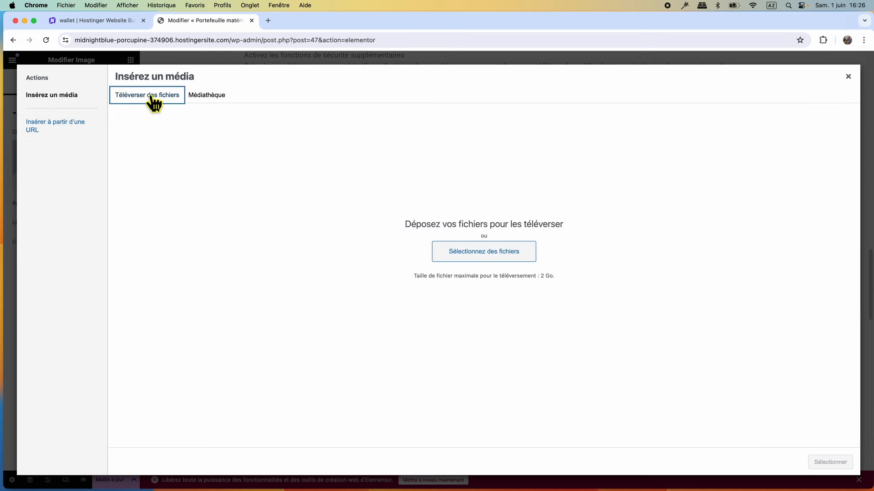
click(491, 251)
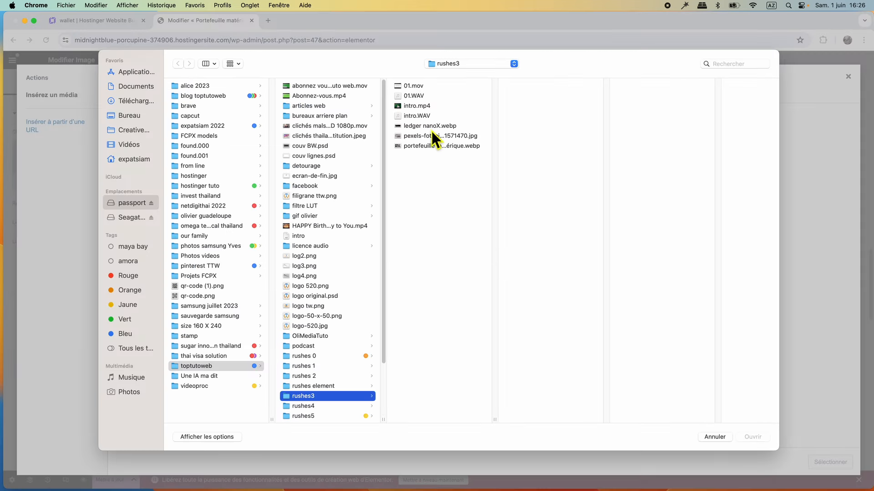
click(426, 127)
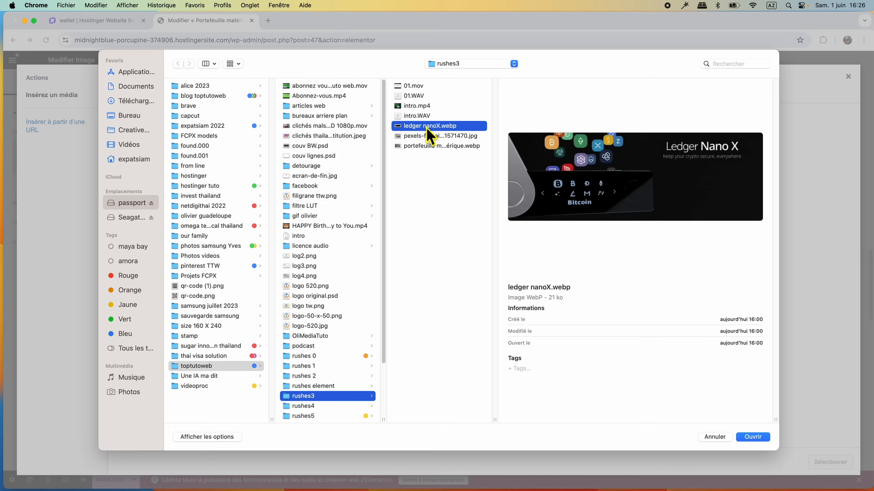
click(758, 438)
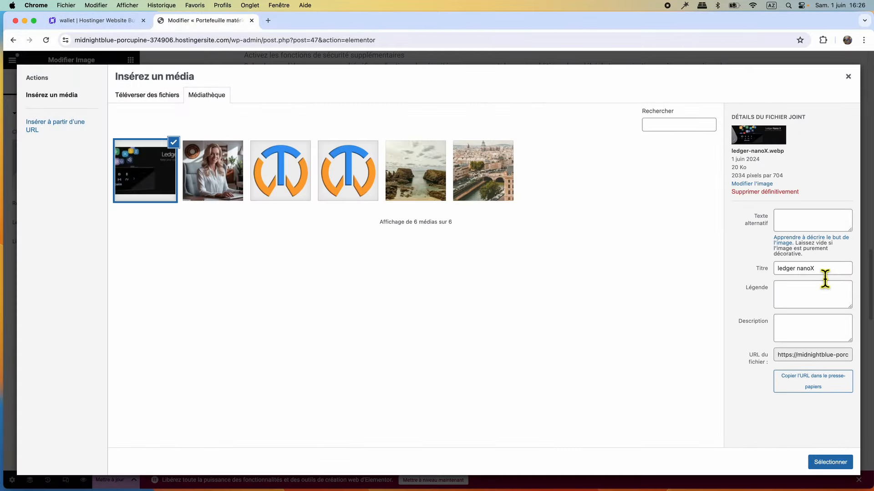
Step: Copy the title "ledger nanoX" into the uploaded image's alternative text and insert the image with its resolution set to Entier
drag(824, 273, 768, 268)
key(super+c)
right_click(795, 273)
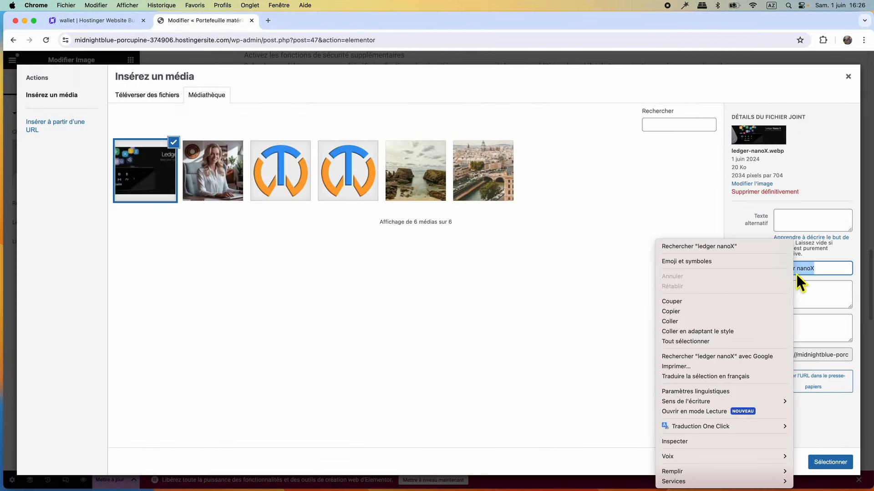
click(690, 312)
click(804, 228)
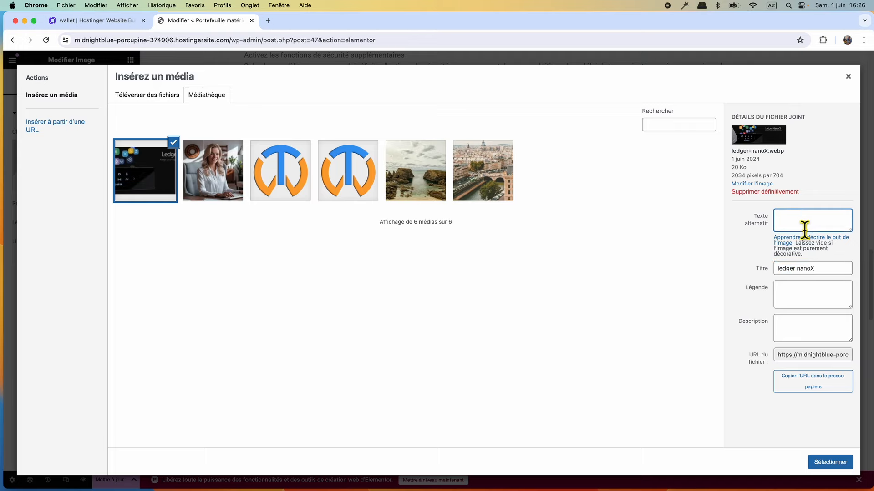
right_click(798, 230)
click(723, 287)
click(829, 463)
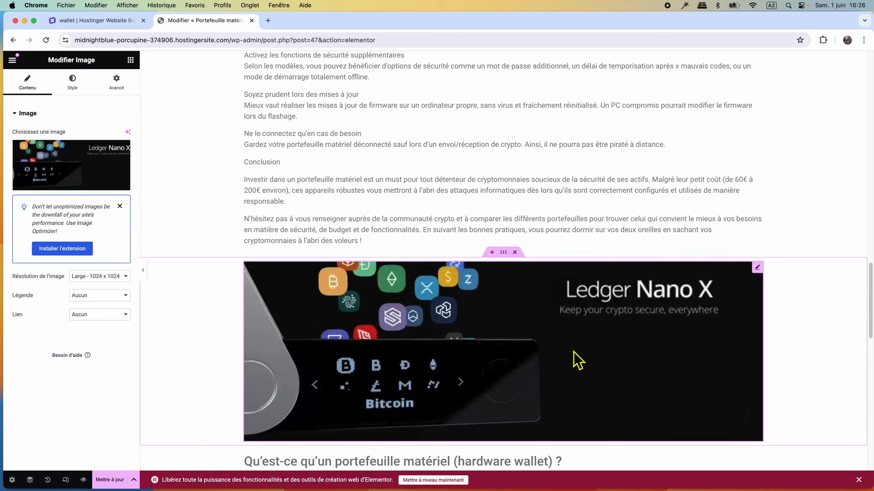
click(98, 276)
click(97, 310)
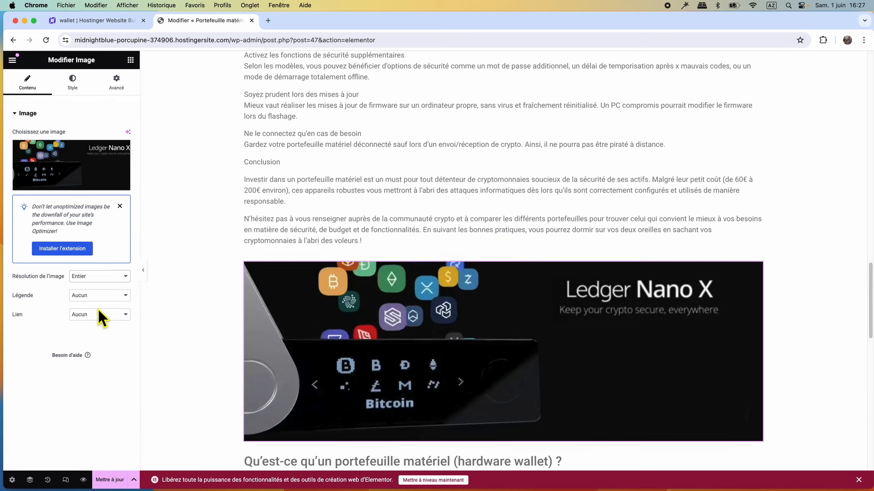
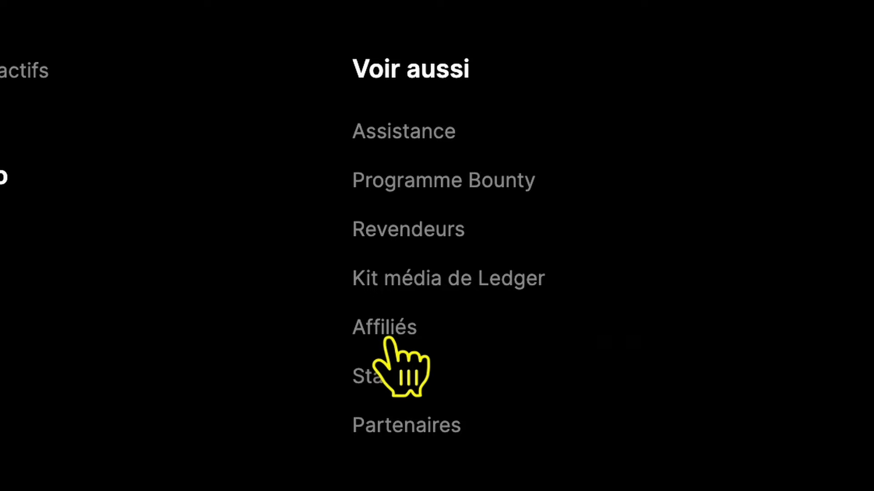
Step: Open the Affiliés page from the Ledger site and switch the affiliate program page to Français
click(388, 339)
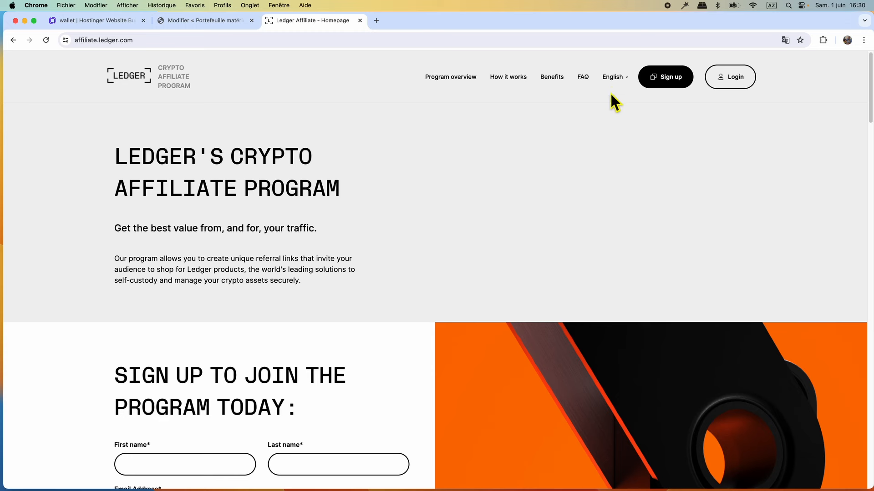
click(616, 78)
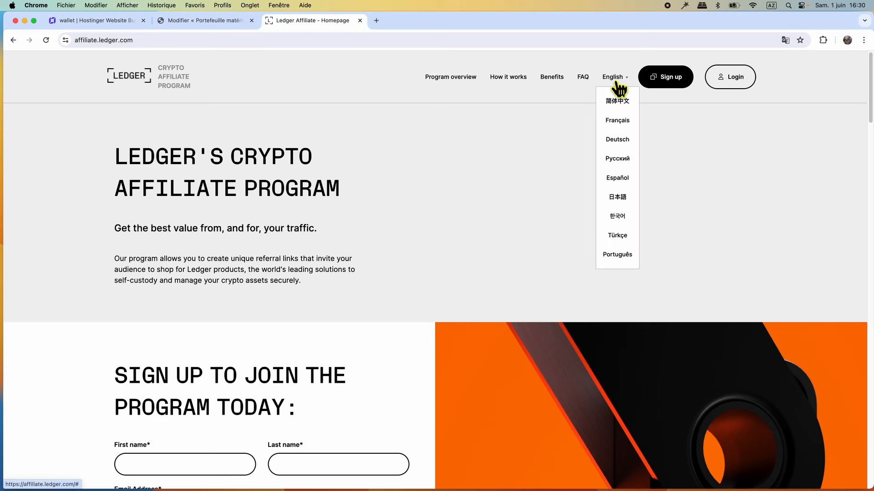
click(617, 122)
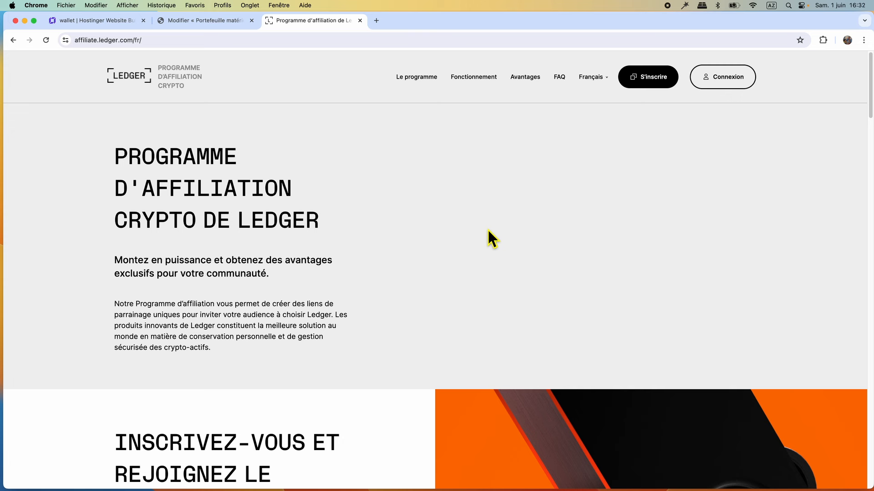
Step: Return to Elementor and set the Ledger Nano X image's link type to URL personnalisée
click(214, 22)
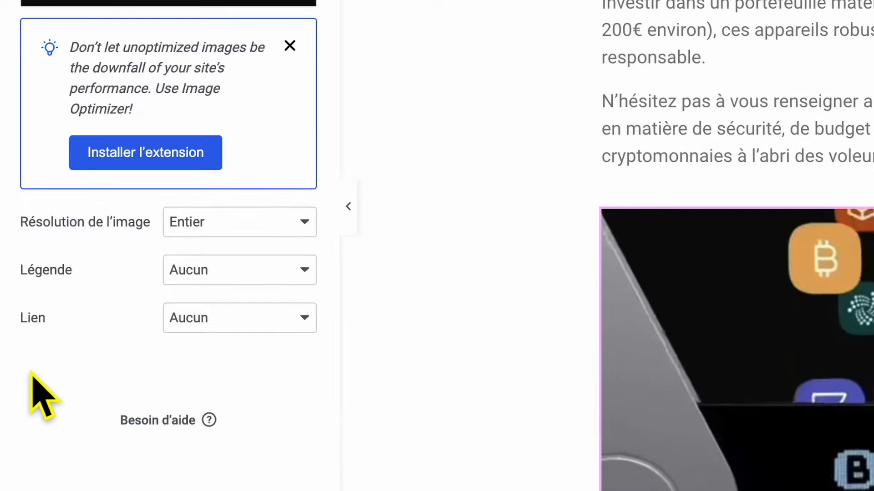
click(374, 325)
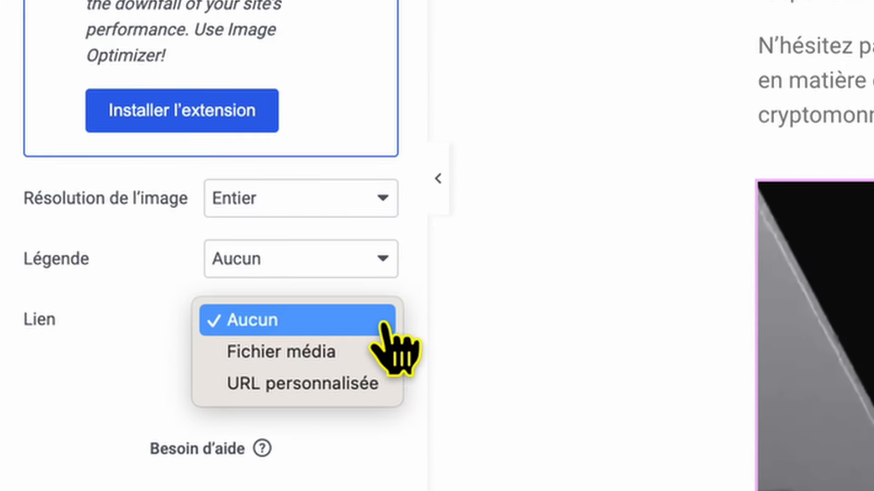
click(364, 387)
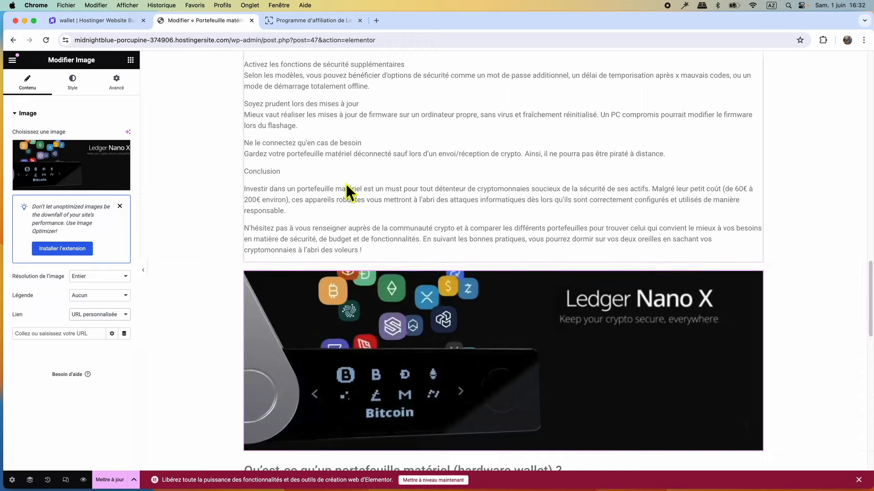
Step: Switch to the Hostinger builder and set the Ledger Nano X image's click action to Ouvrir le lien
click(103, 20)
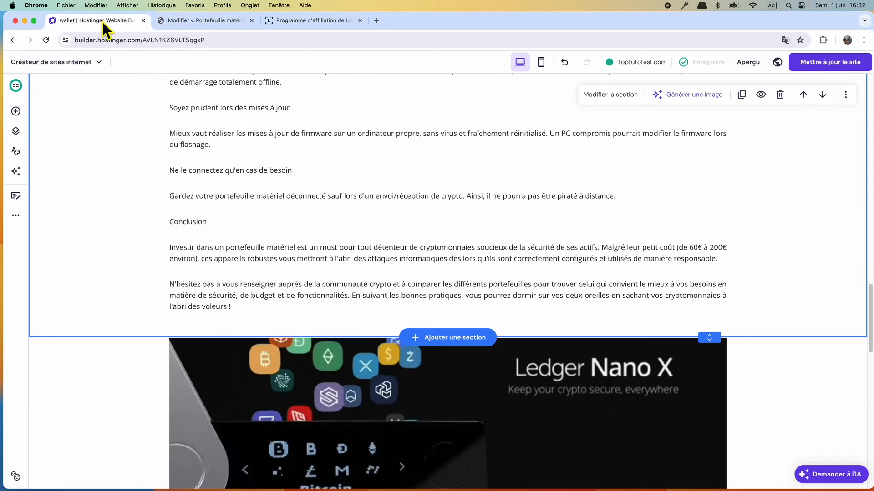
scroll(620, 265, down, 3)
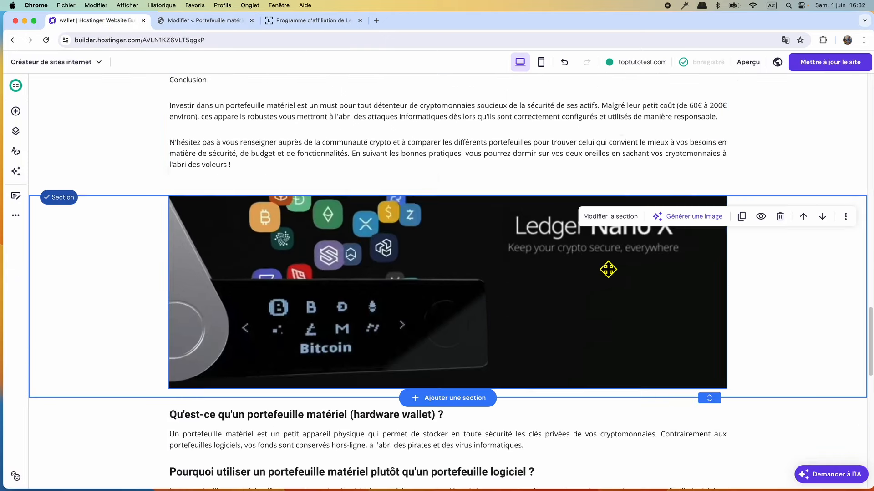
click(523, 297)
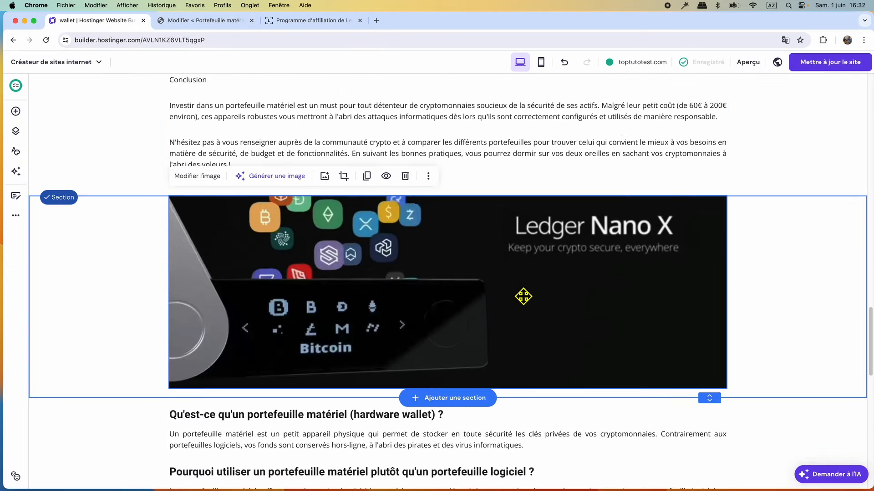
click(198, 178)
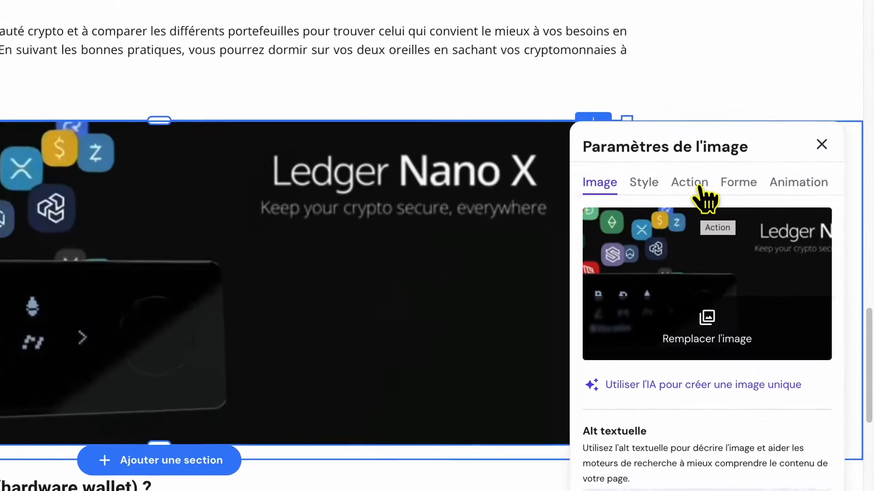
click(692, 183)
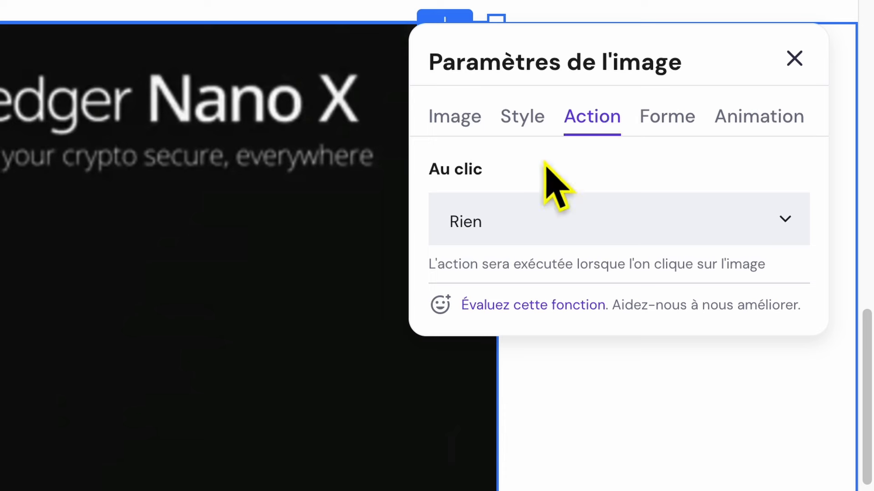
click(789, 228)
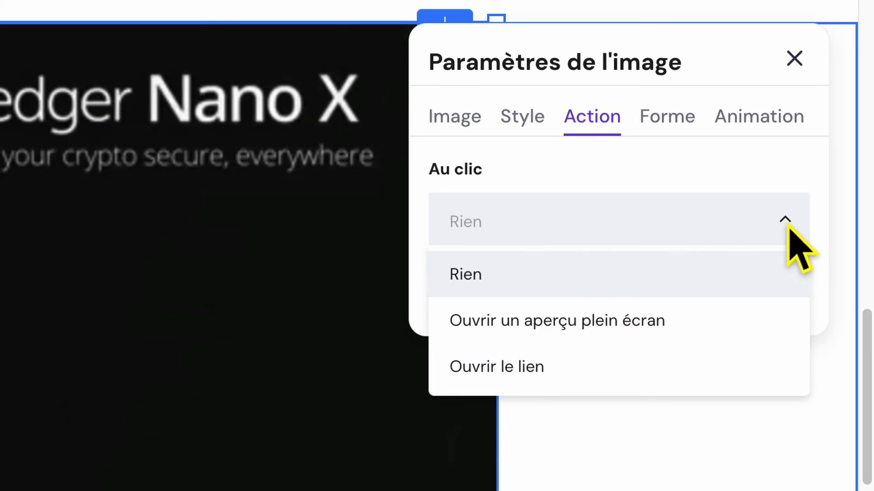
click(562, 367)
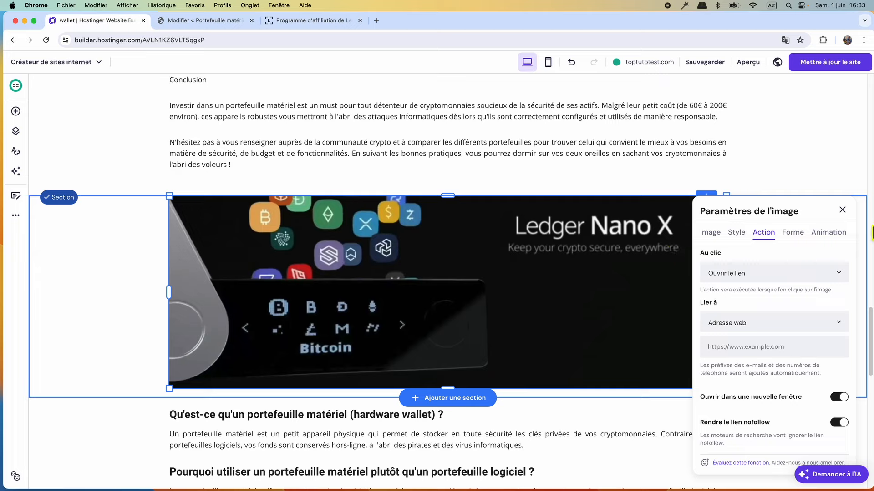
click(842, 211)
Step: Select the article text block at the Ledger Nano X entry under the most popular hardware wallets
scroll(571, 282, up, 3)
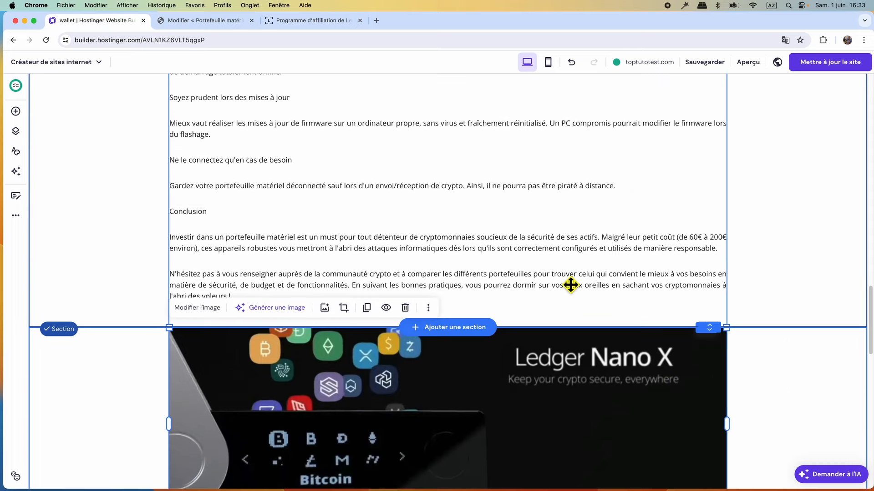
scroll(570, 286, up, 10)
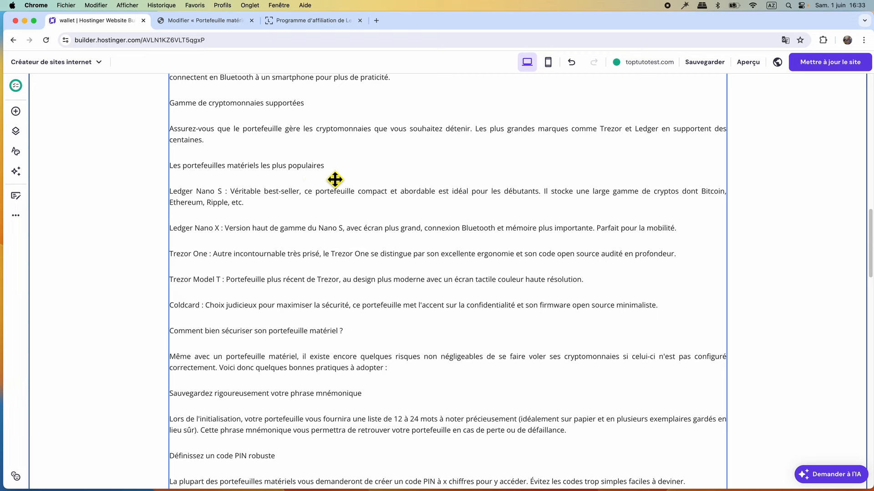
click(222, 240)
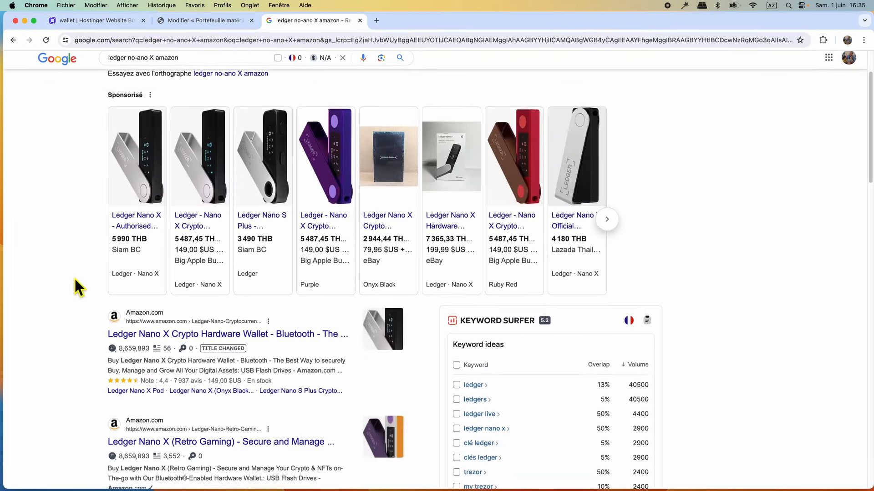
Step: Open the Ledger Nano X product page on Amazon from the Google results and get its Texte affiliate link
scroll(74, 277, down, 2)
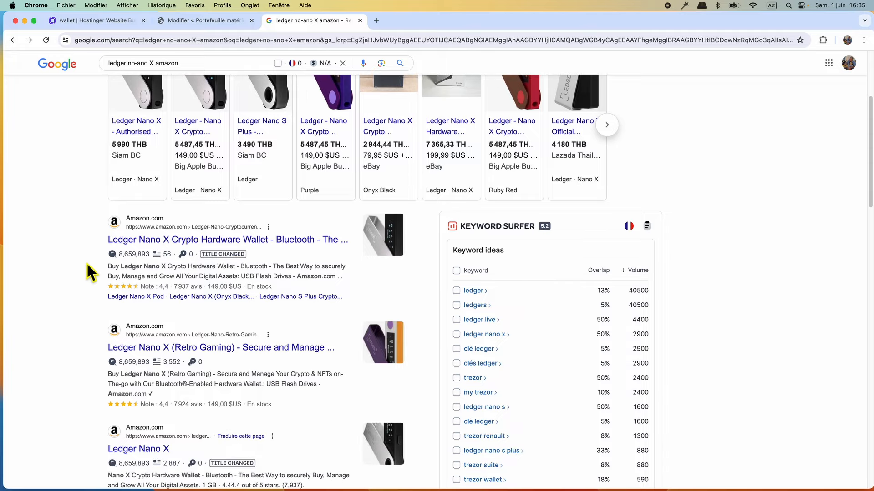
click(186, 242)
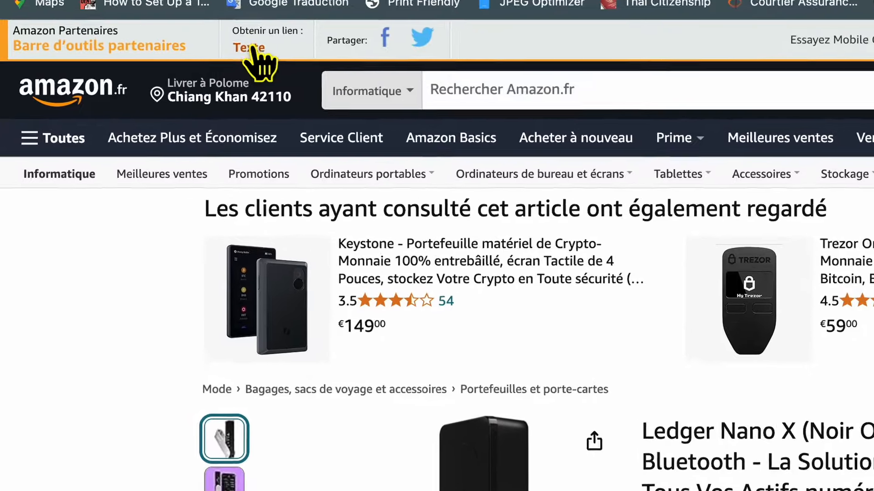
click(211, 57)
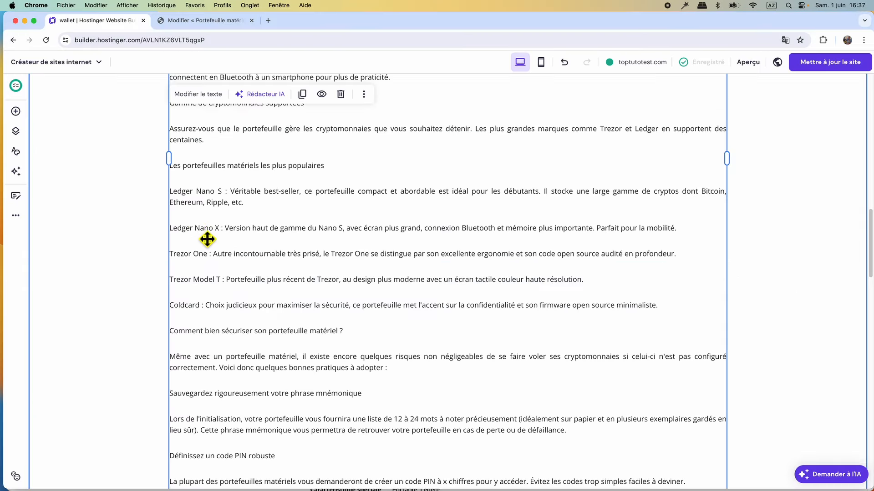
click(203, 97)
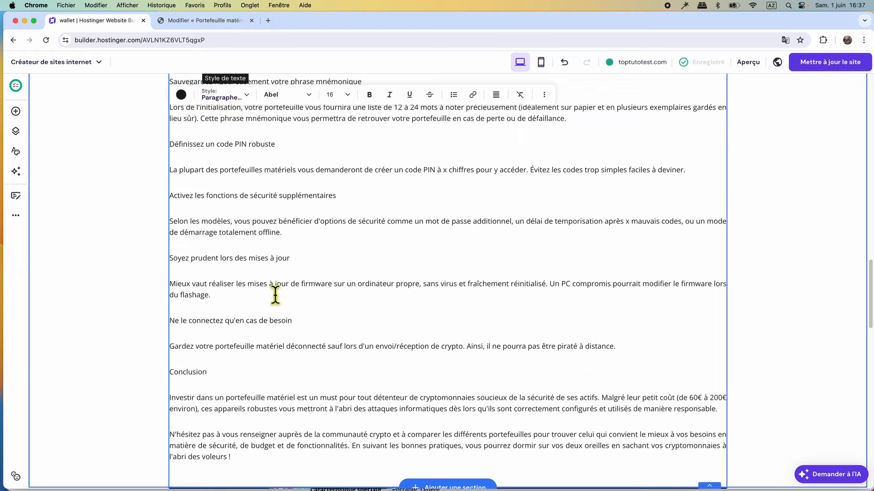
scroll(275, 295, up, 5)
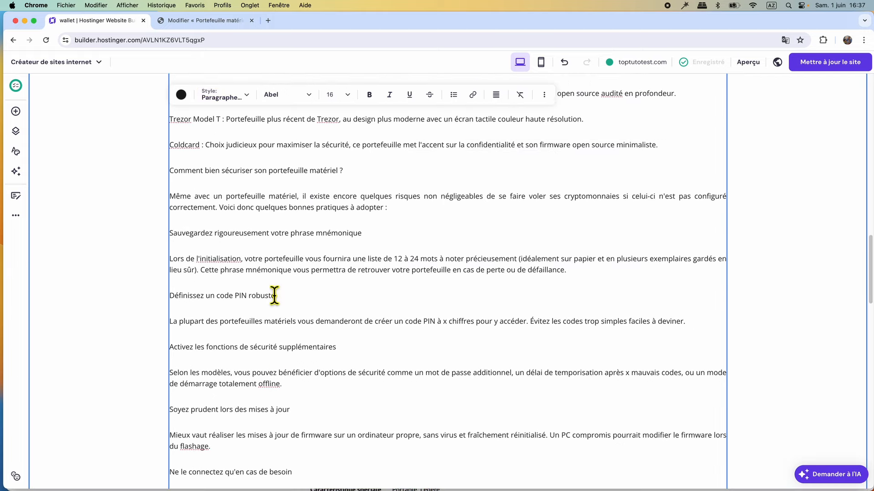
scroll(274, 296, up, 5)
drag(221, 231, 175, 241)
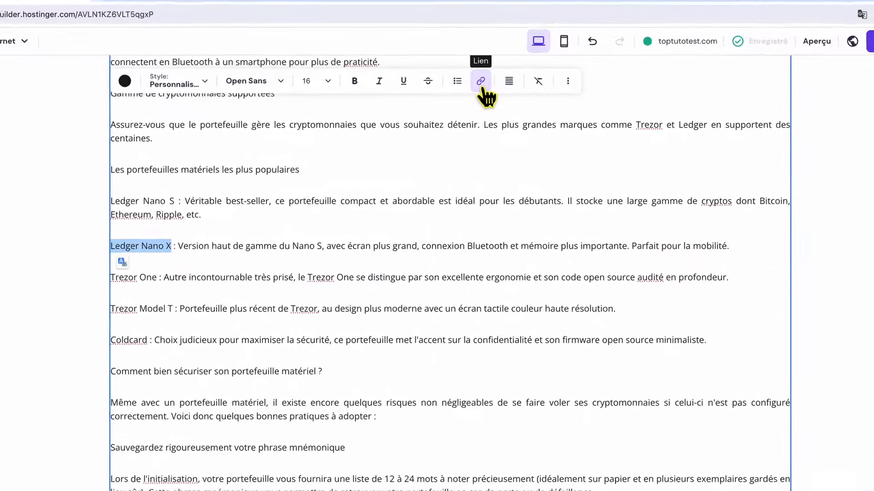
click(481, 81)
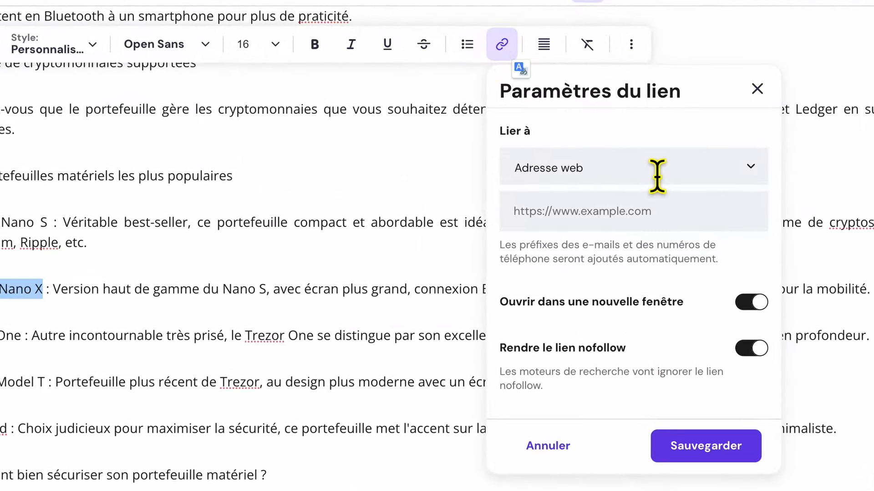
click(654, 210)
right_click(625, 213)
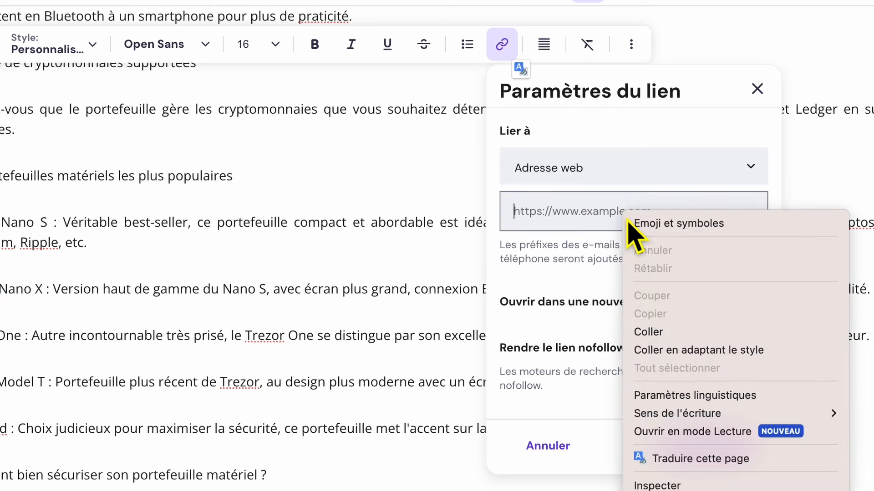
click(654, 333)
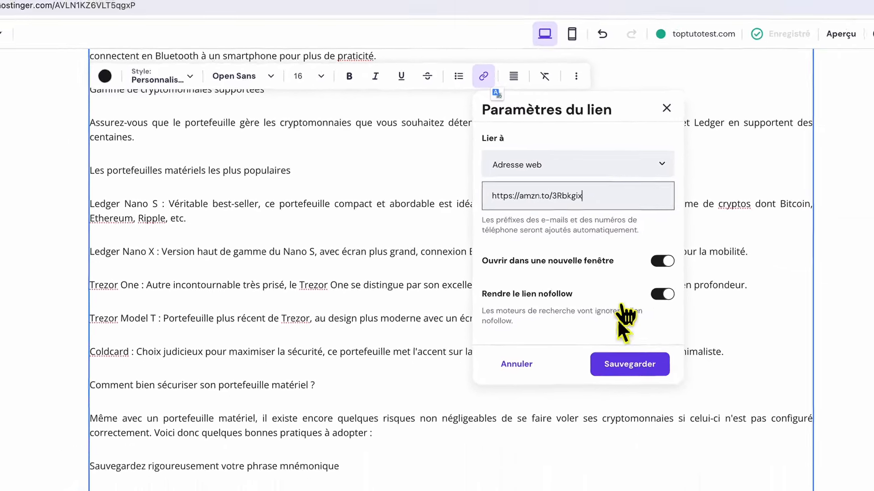
click(630, 364)
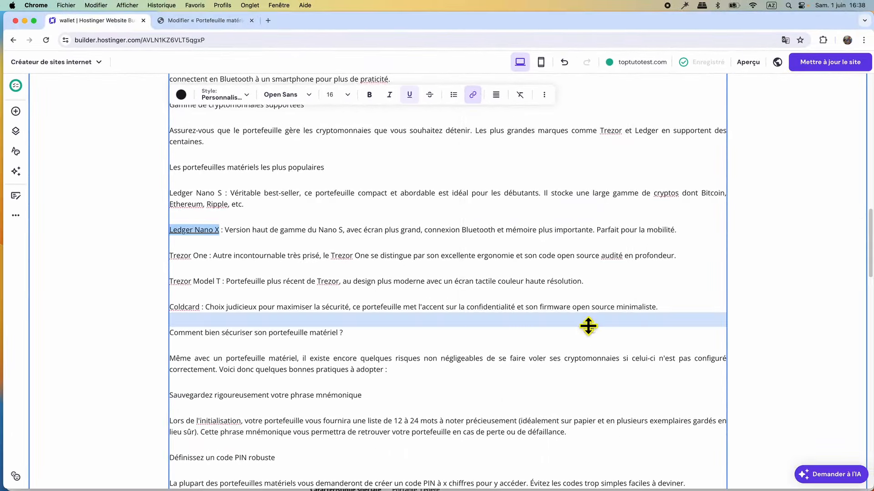
Step: Preview the Hostinger page and test the Ledger Nano X link in the list of popular wallets
click(749, 63)
scroll(359, 253, down, 10)
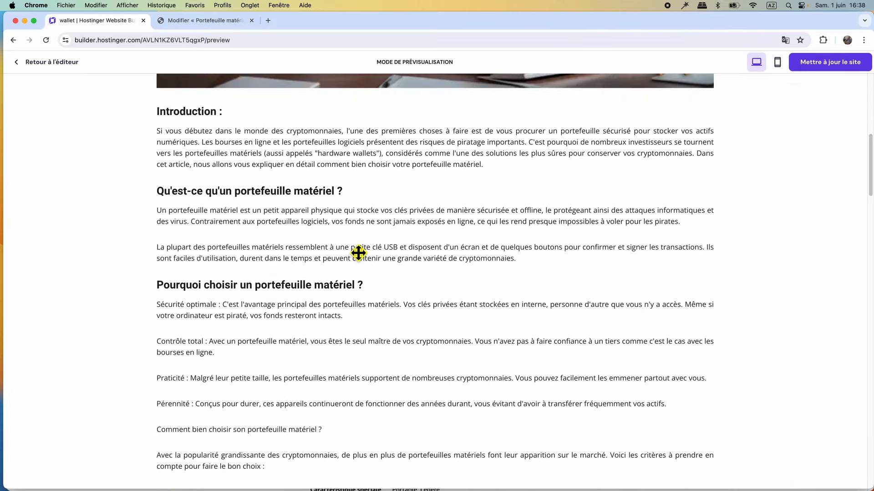
scroll(359, 253, down, 10)
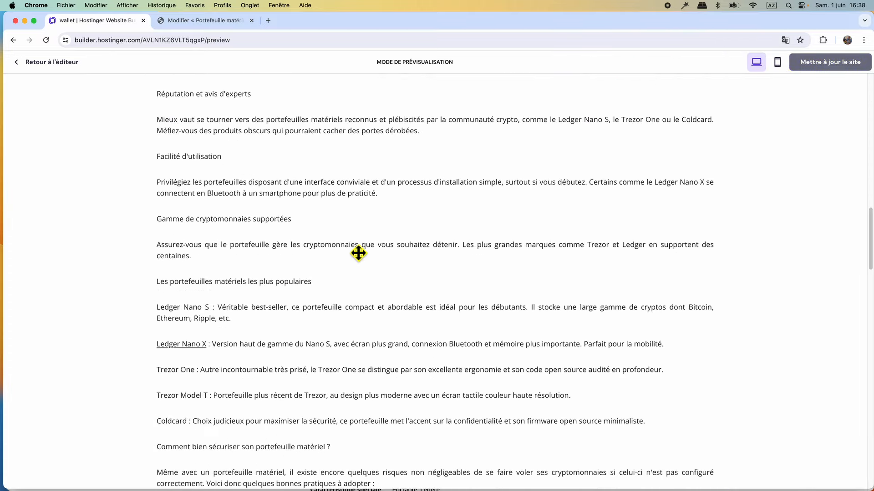
scroll(359, 253, down, 3)
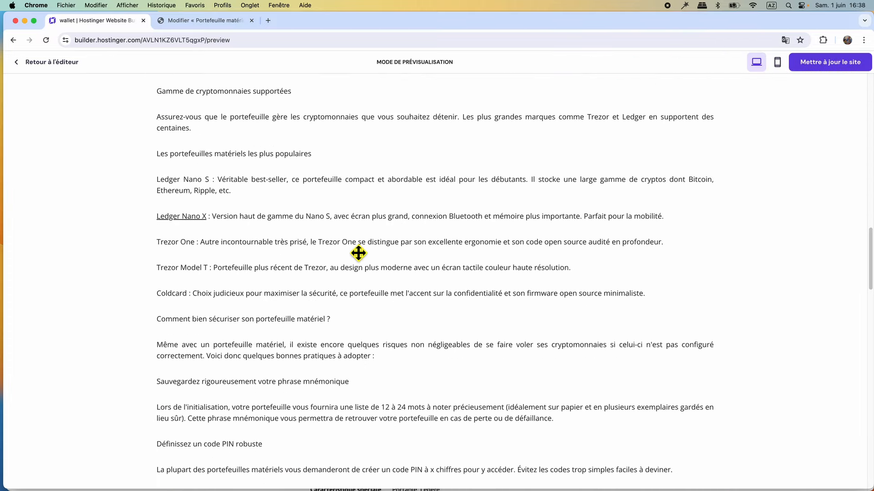
click(192, 218)
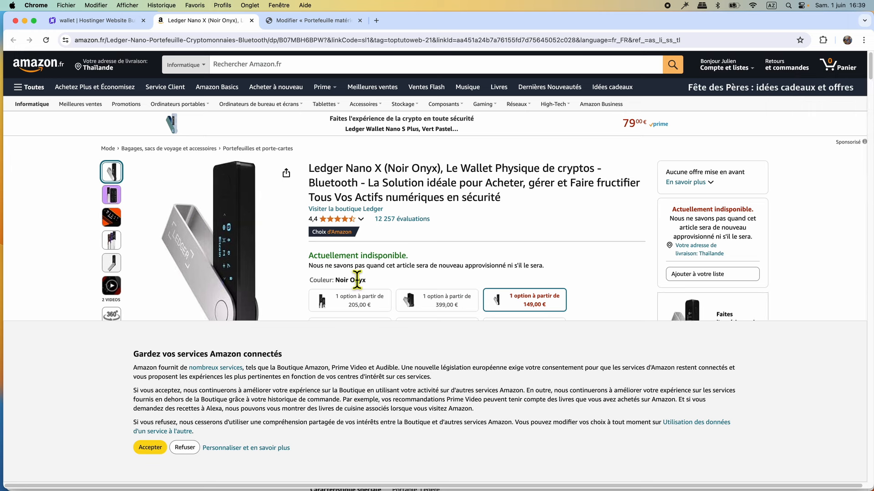
Step: Switch to Elementor, open the article's text widget for editing and widen the editing panel
click(320, 23)
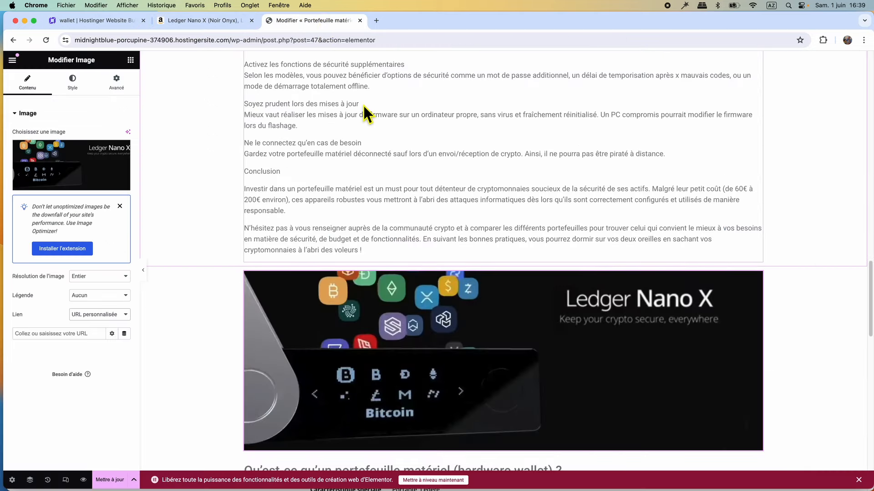
scroll(364, 171, up, 3)
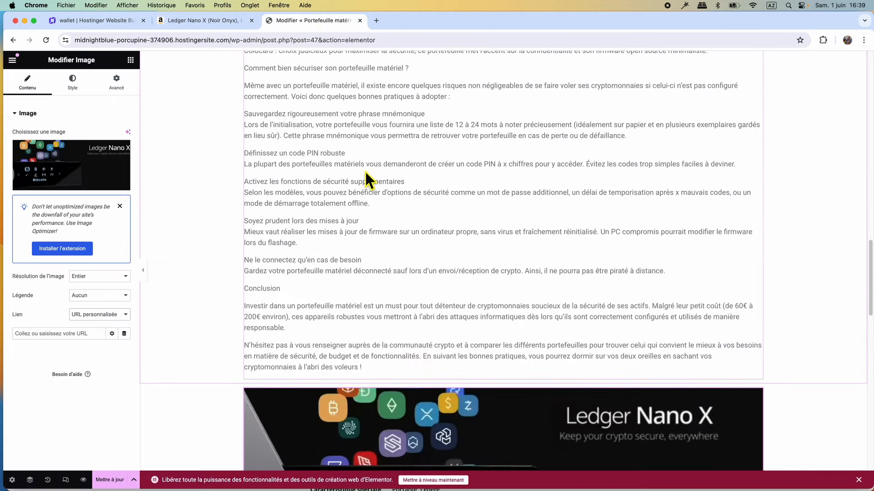
scroll(363, 171, up, 5)
click(322, 249)
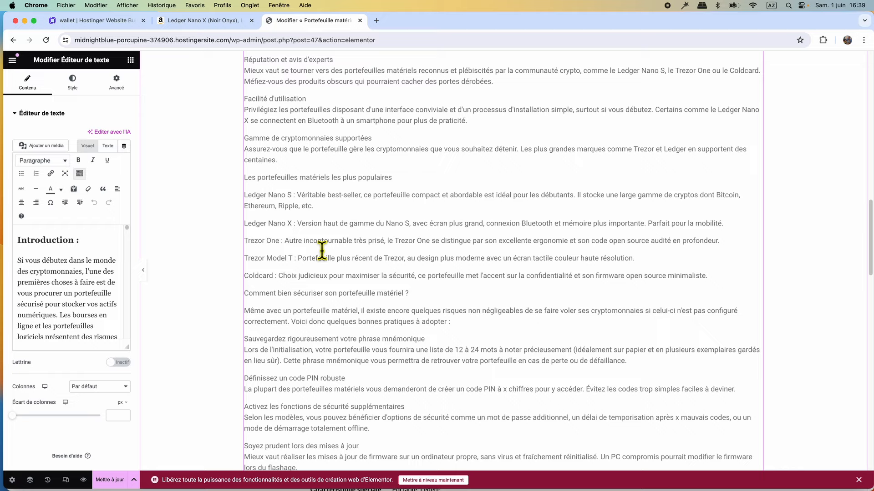
drag(148, 281, 331, 288)
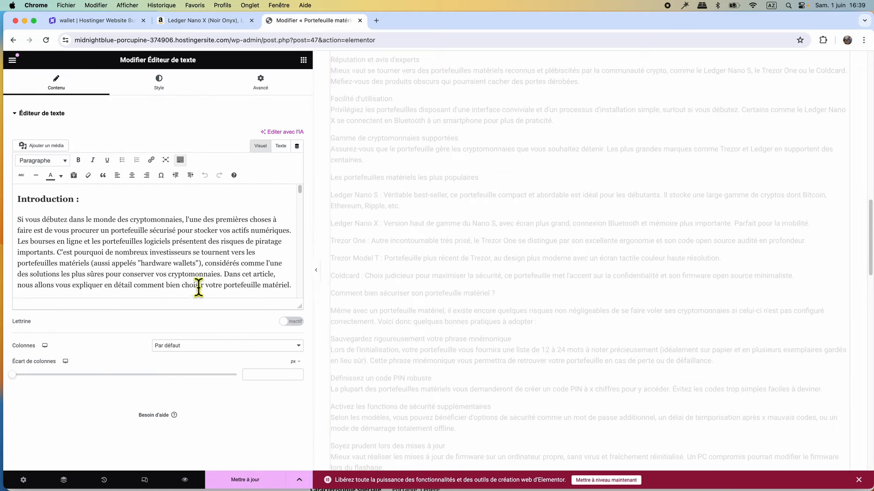
scroll(191, 284, down, 10)
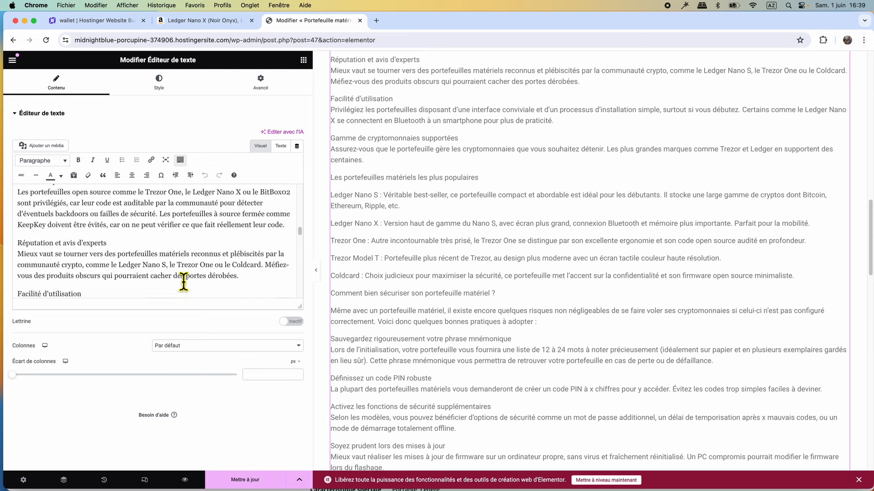
scroll(183, 282, down, 10)
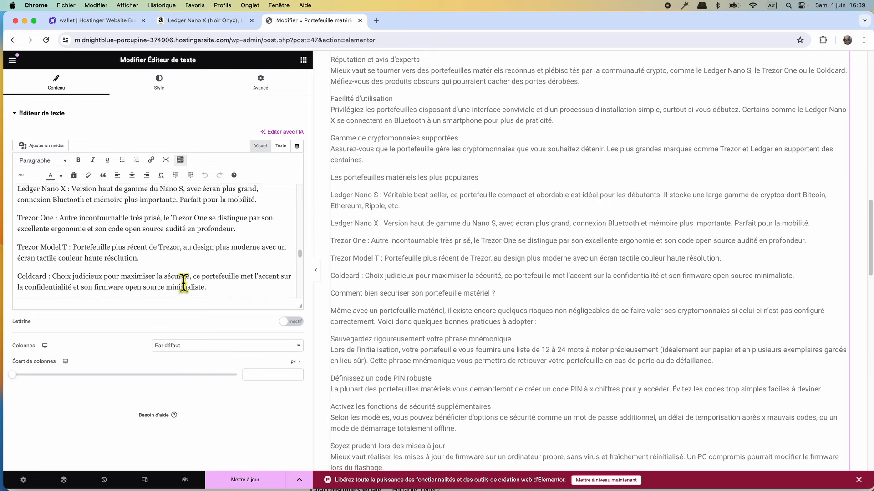
scroll(184, 283, up, 3)
drag(66, 250, 18, 252)
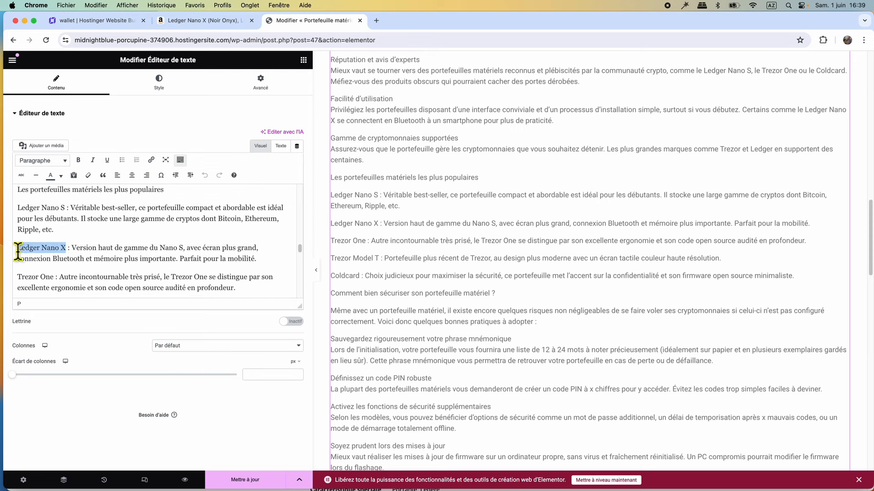
click(152, 160)
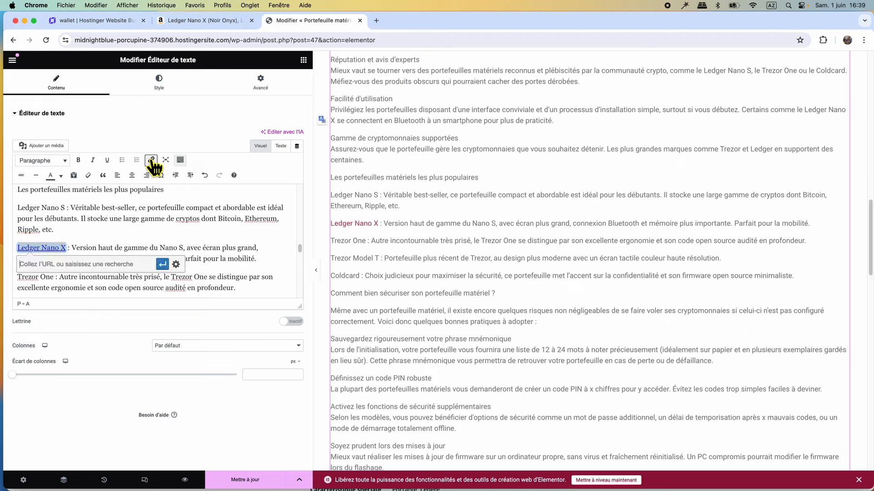
text(https://amzn.to/3Rbkgix)
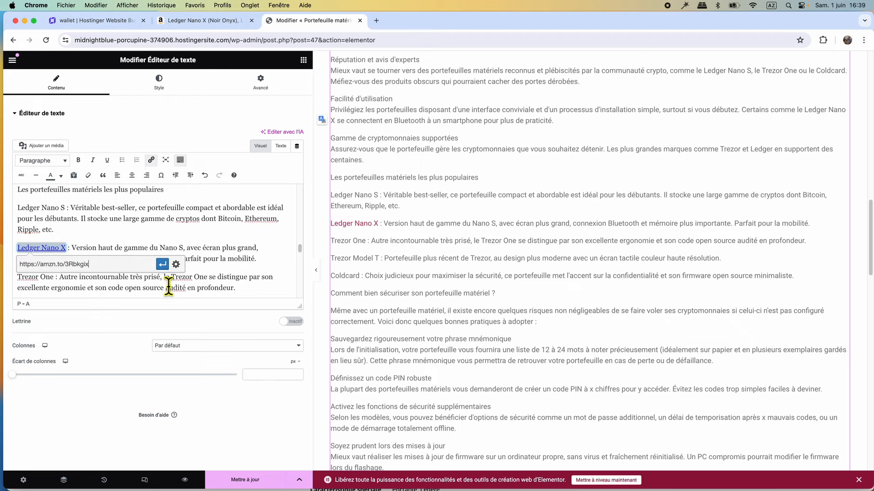
click(165, 267)
click(76, 263)
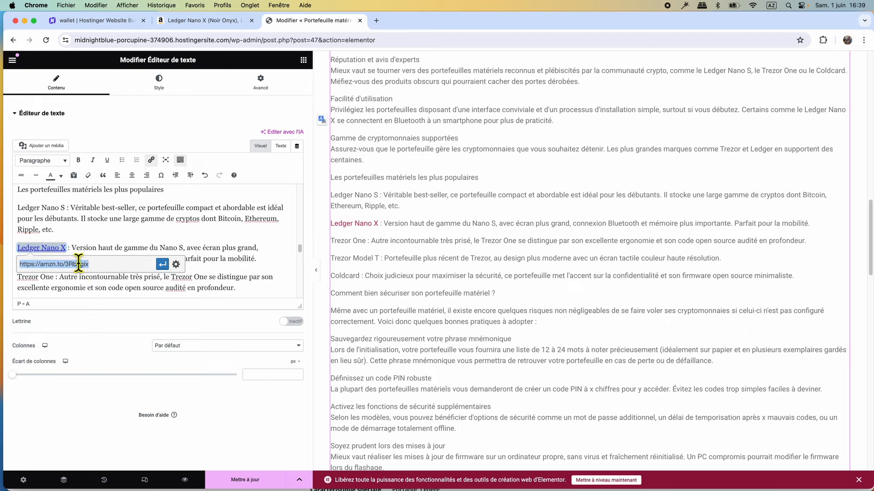
Step: Set the Ledger Nano X text link to open in a new tab and update the link
click(176, 264)
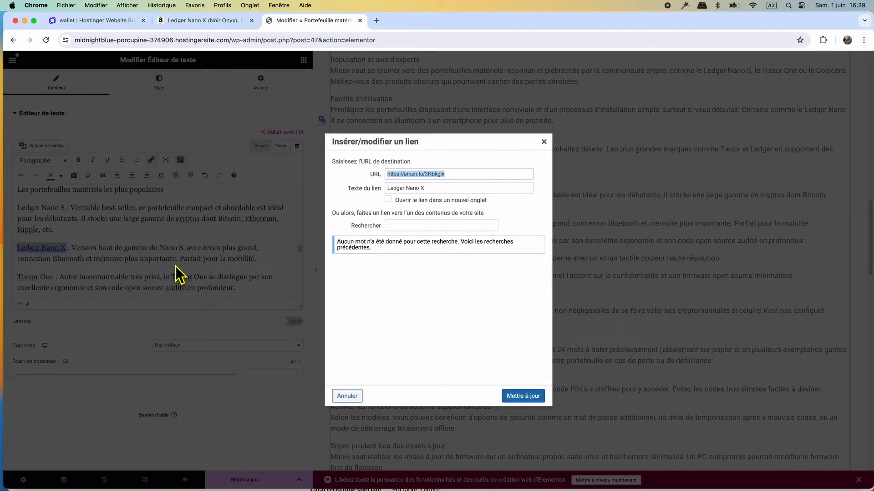
click(389, 199)
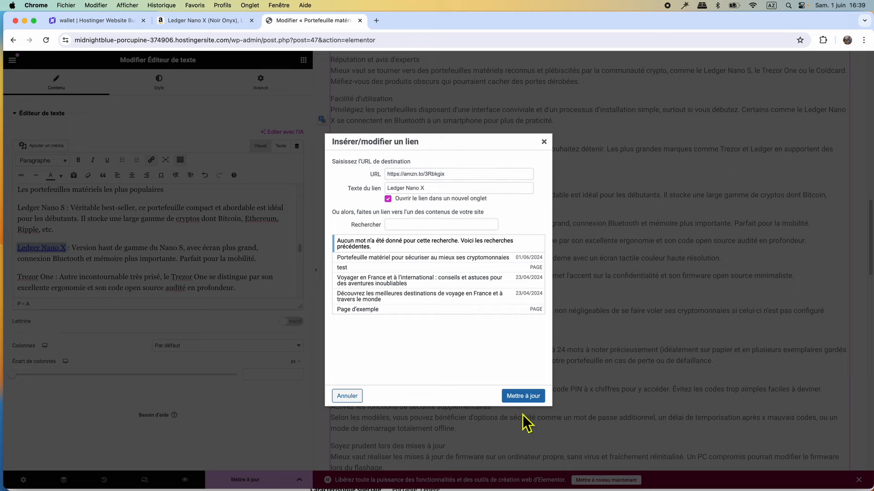
click(523, 396)
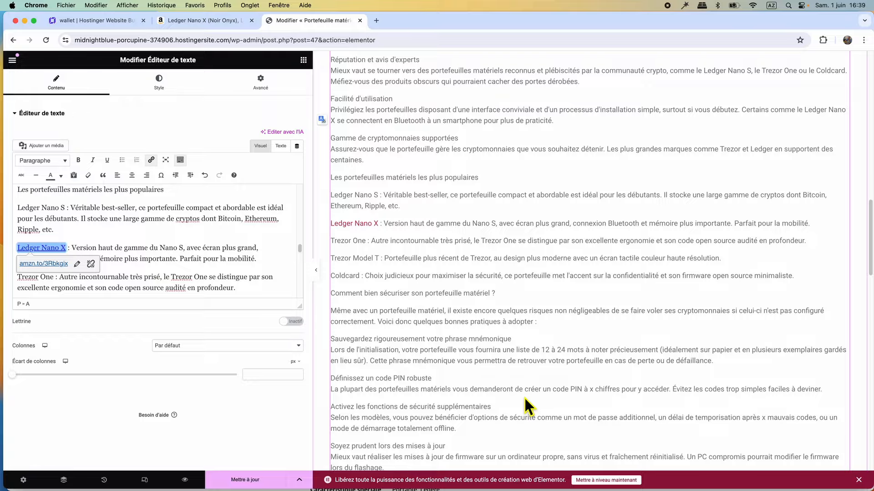